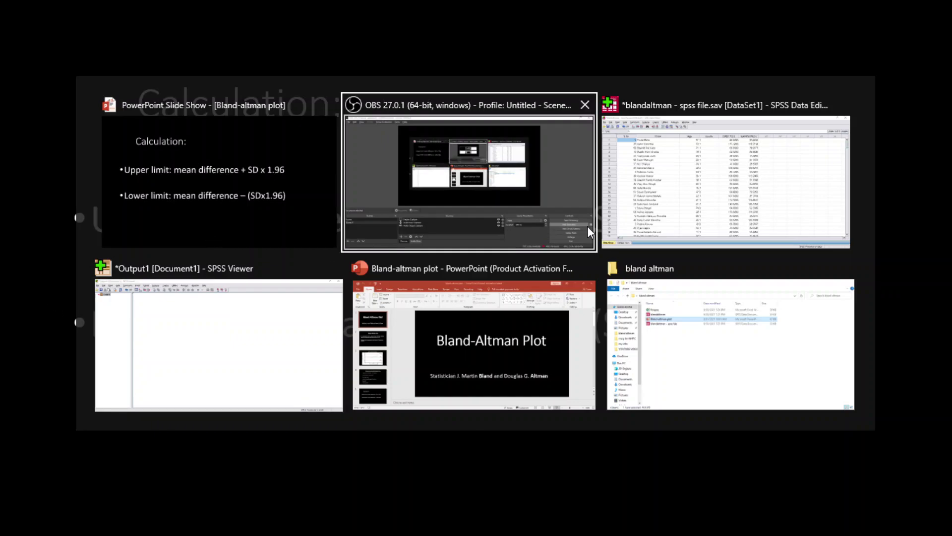
# Bring the blandaltman dataset forward and select the DIRECTLDL and SAMPSONLDL columns.
pyautogui.click(701, 201)
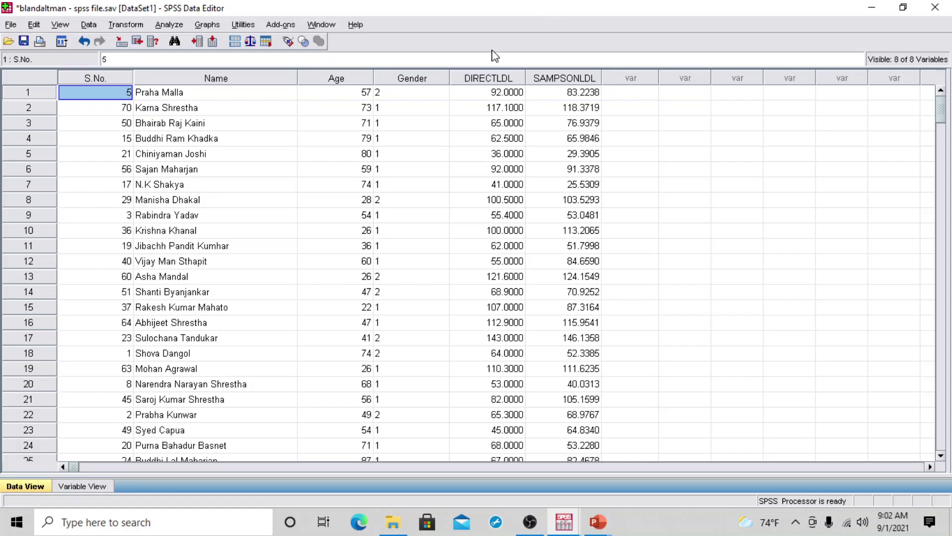
pyautogui.click(481, 78)
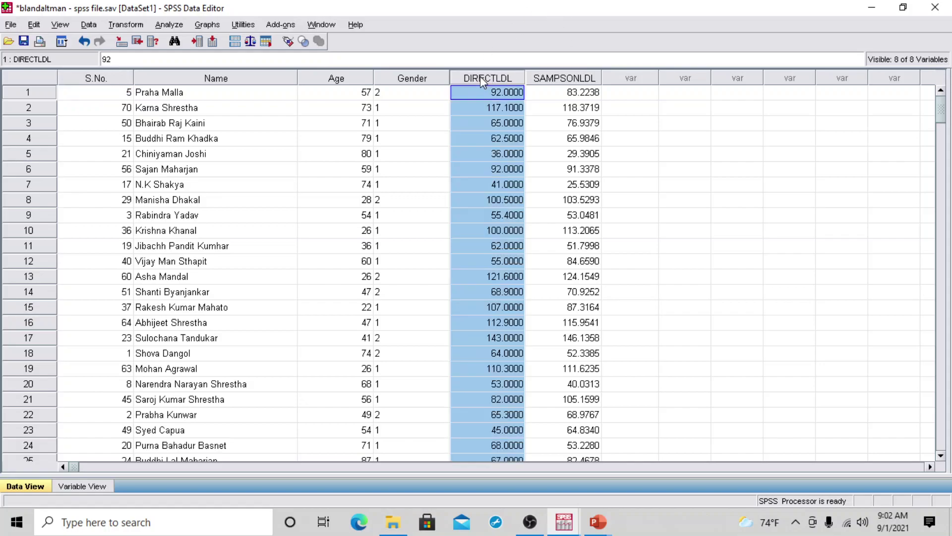
pyautogui.click(559, 77)
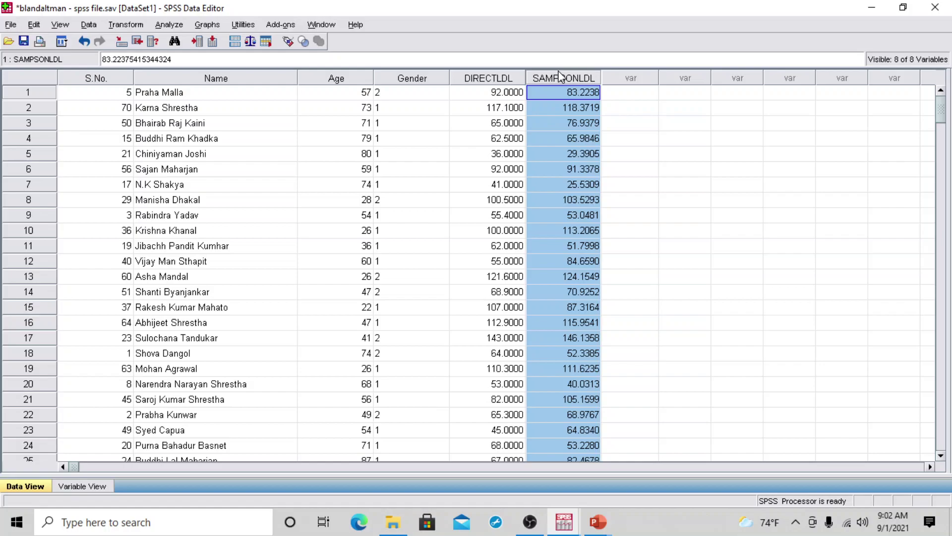
# Compute a new variable 'difference' as DIRECTLDL - SAMPSONLDL, then return to the Data Editor.
pyautogui.click(130, 26)
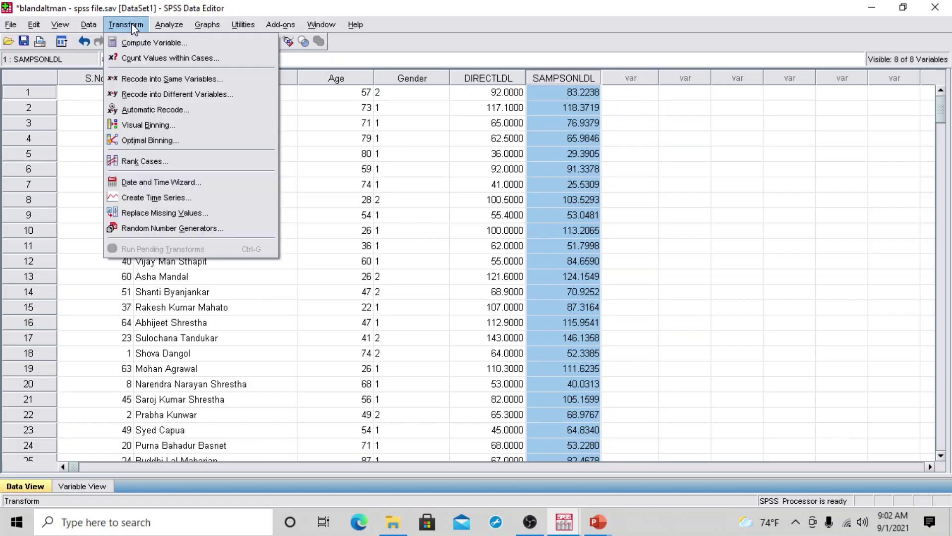
pyautogui.click(158, 44)
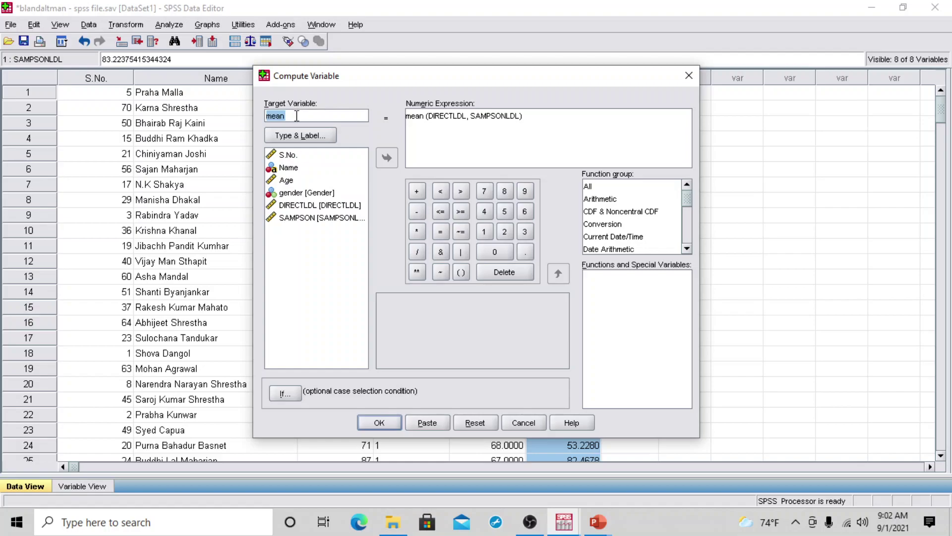
pyautogui.write('difference')
pyautogui.click(521, 119)
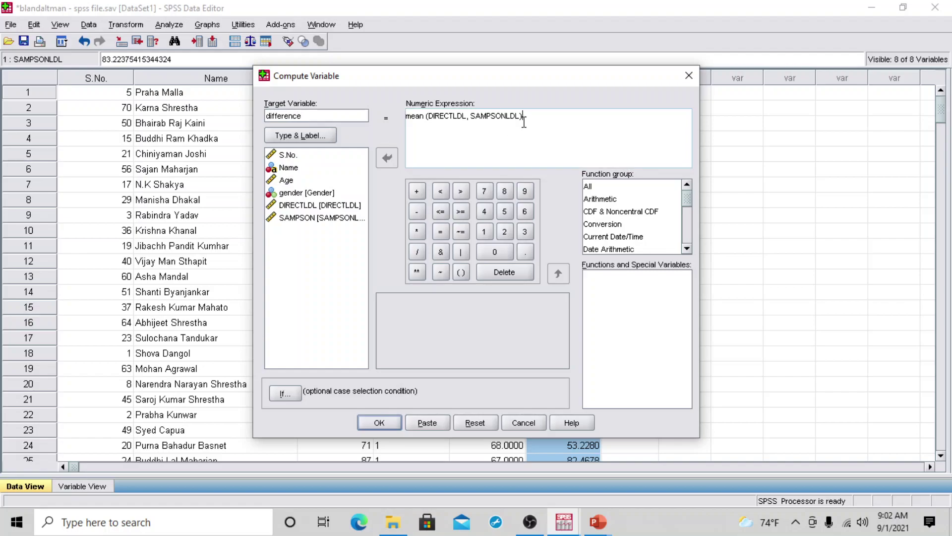
pyautogui.press('BackSpace')
pyautogui.press('BackSpace')
pyautogui.press('BackSpace')
pyautogui.press('BackSpace')
pyautogui.press('BackSpace')
pyautogui.press('BackSpace')
pyautogui.press('BackSpace')
pyautogui.press('BackSpace')
pyautogui.press('BackSpace')
pyautogui.press('BackSpace')
pyautogui.press('BackSpace')
pyautogui.press('BackSpace')
pyautogui.press('BackSpace')
pyautogui.press('BackSpace')
pyautogui.press('BackSpace')
pyautogui.press('BackSpace')
pyautogui.press('BackSpace')
pyautogui.press('BackSpace')
pyautogui.press('BackSpace')
pyautogui.press('BackSpace')
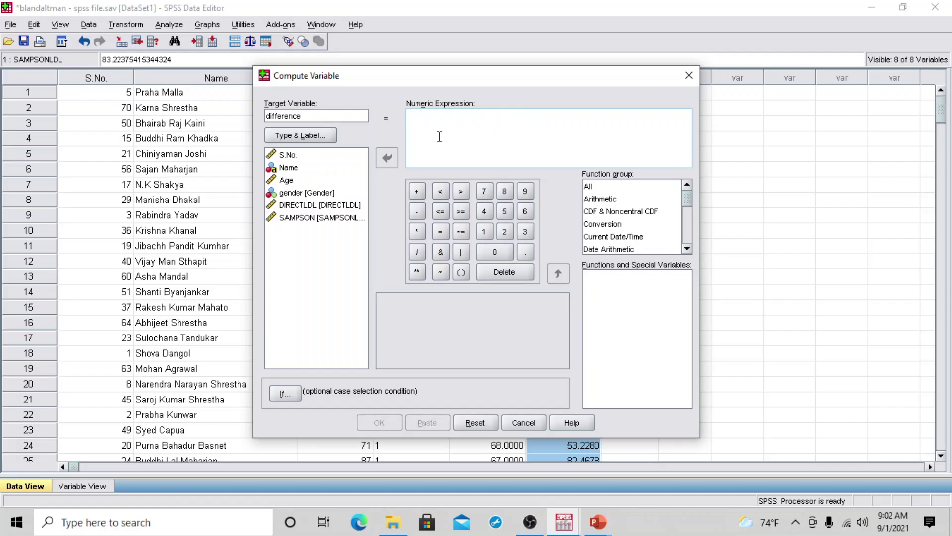
pyautogui.click(336, 208)
pyautogui.click(387, 159)
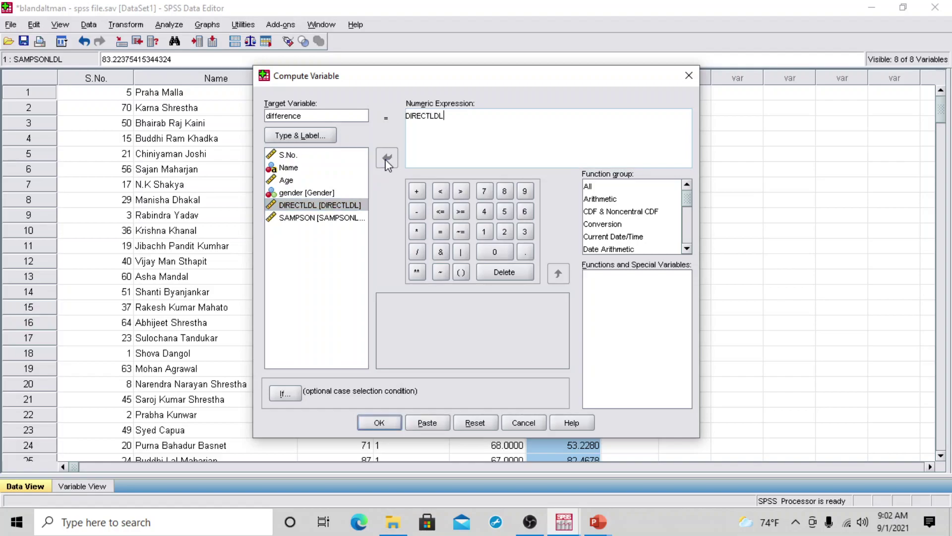
pyautogui.click(417, 212)
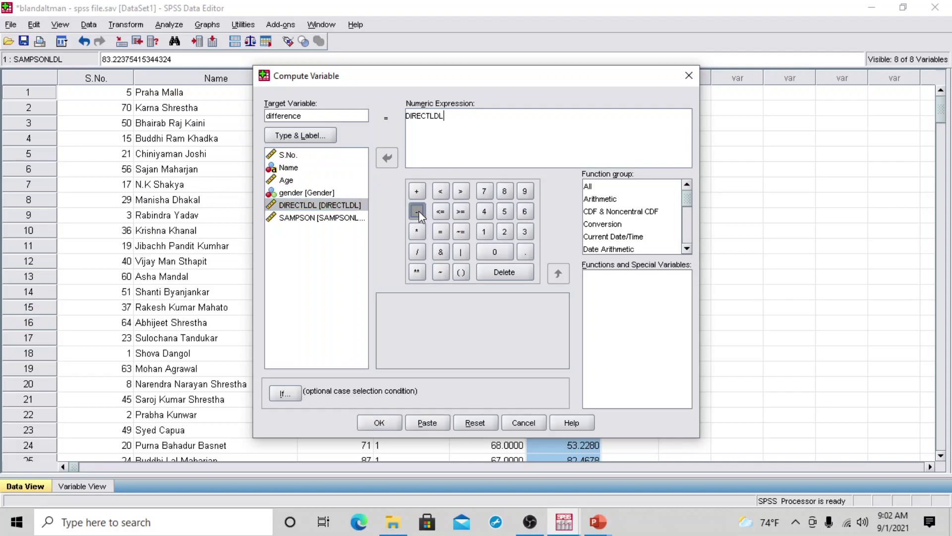
pyautogui.click(335, 222)
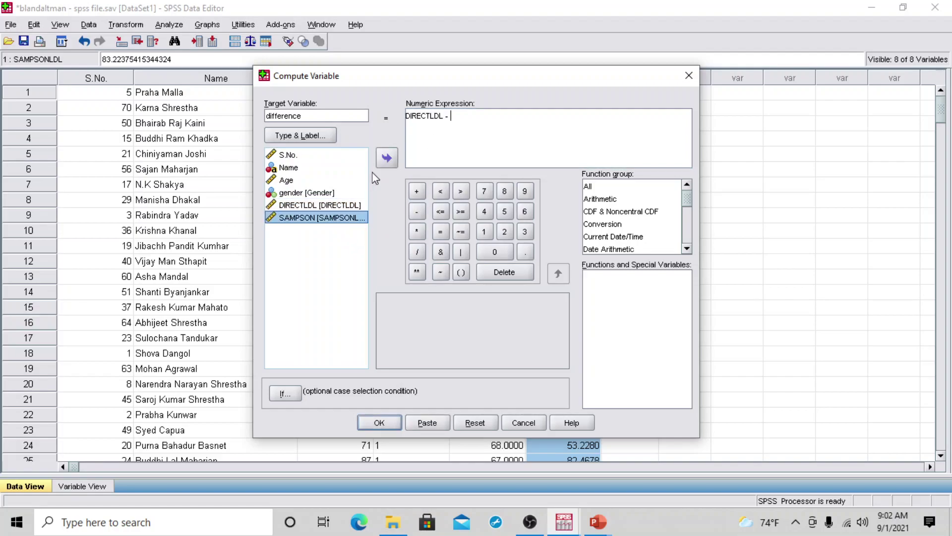
pyautogui.click(386, 159)
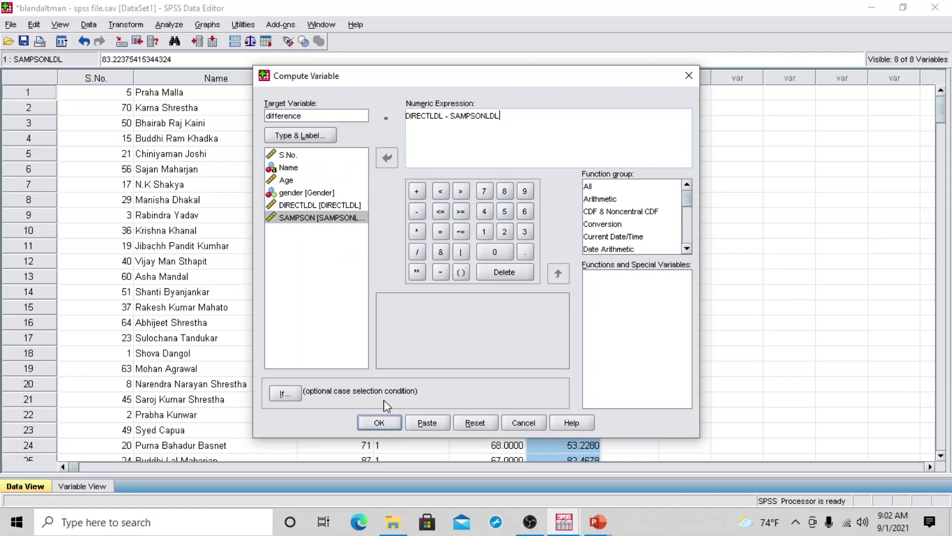
pyautogui.click(380, 423)
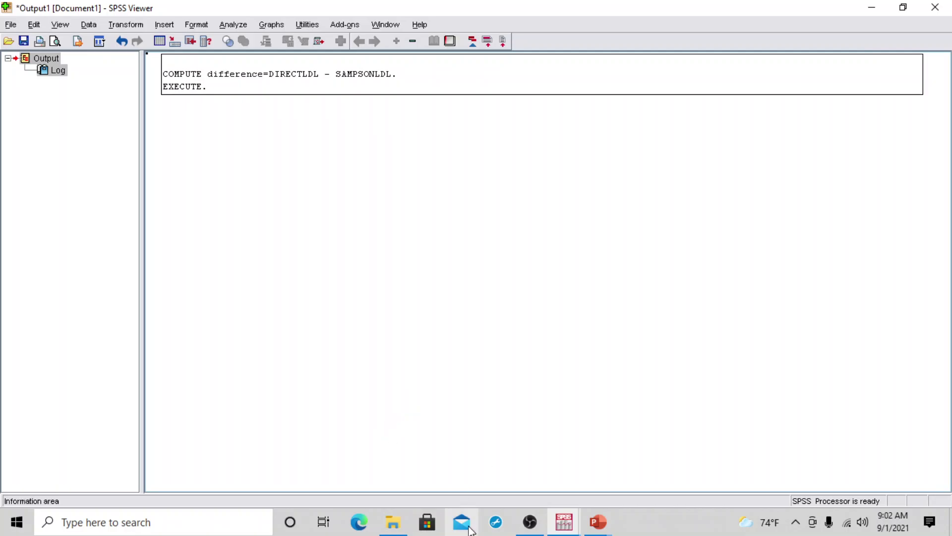
pyautogui.click(563, 521)
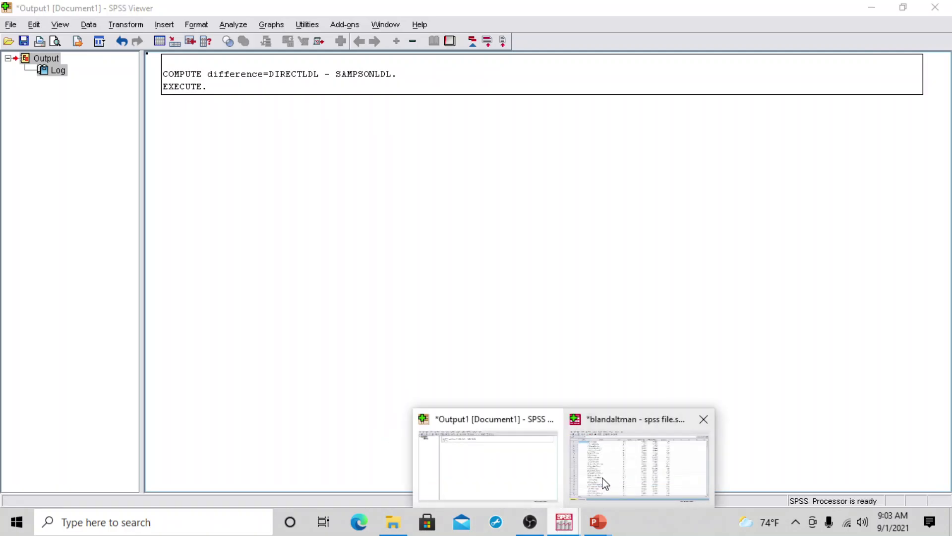
pyautogui.click(605, 483)
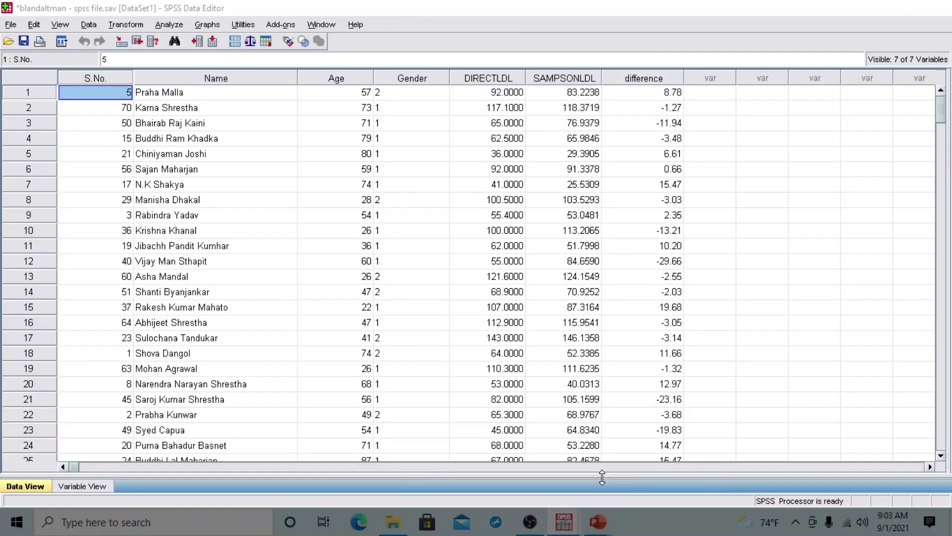
# Start a Compute Variable with target 'mean', replacing the old expression with 'mean('.
pyautogui.click(635, 73)
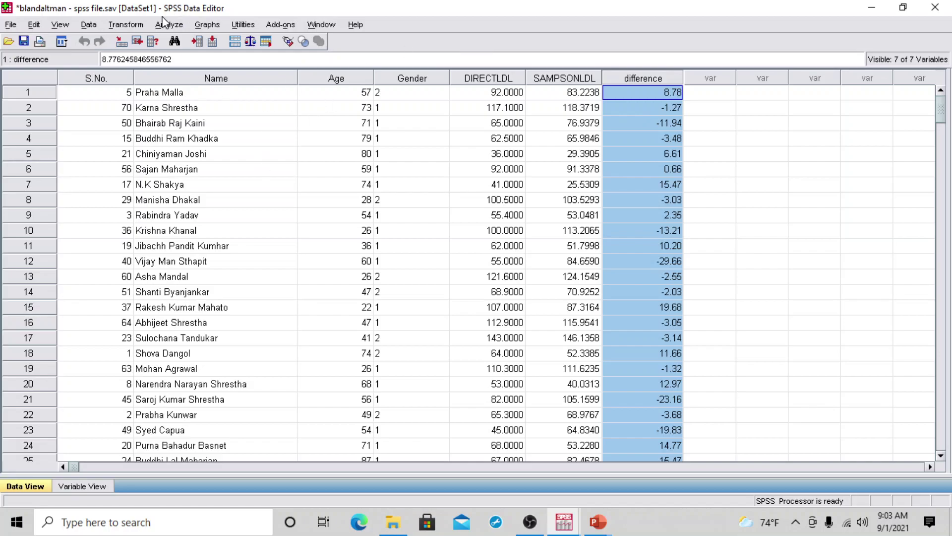
pyautogui.click(130, 26)
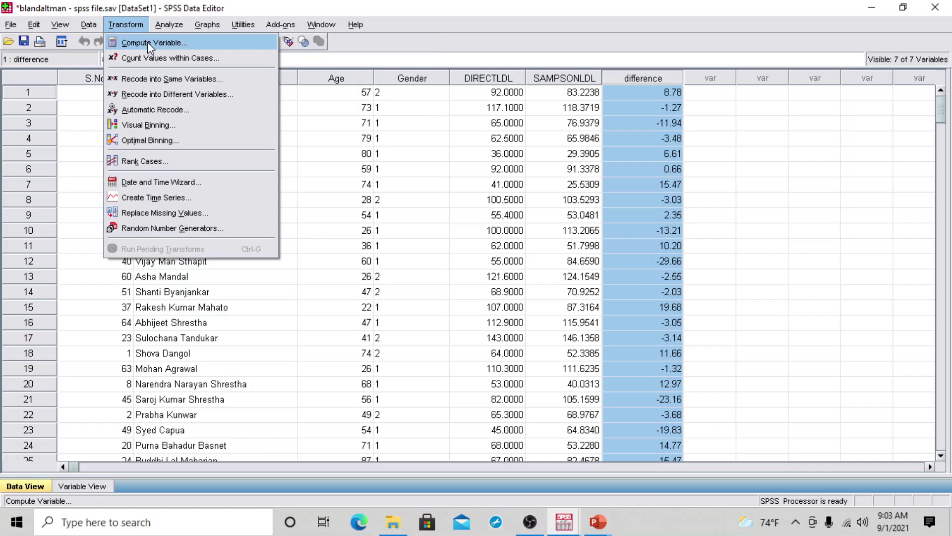
pyautogui.click(147, 42)
pyautogui.write('mean')
pyautogui.click(521, 122)
pyautogui.press('BackSpace')
pyautogui.press('BackSpace')
pyautogui.press('BackSpace')
pyautogui.press('BackSpace')
pyautogui.press('BackSpace')
pyautogui.press('BackSpace')
pyautogui.press('BackSpace')
pyautogui.press('BackSpace')
pyautogui.press('BackSpace')
pyautogui.press('BackSpace')
pyautogui.press('BackSpace')
pyautogui.press('BackSpace')
pyautogui.press('BackSpace')
pyautogui.press('BackSpace')
pyautogui.press('BackSpace')
pyautogui.press('BackSpace')
pyautogui.press('BackSpace')
pyautogui.press('BackSpace')
pyautogui.press('BackSpace')
pyautogui.press('BackSpace')
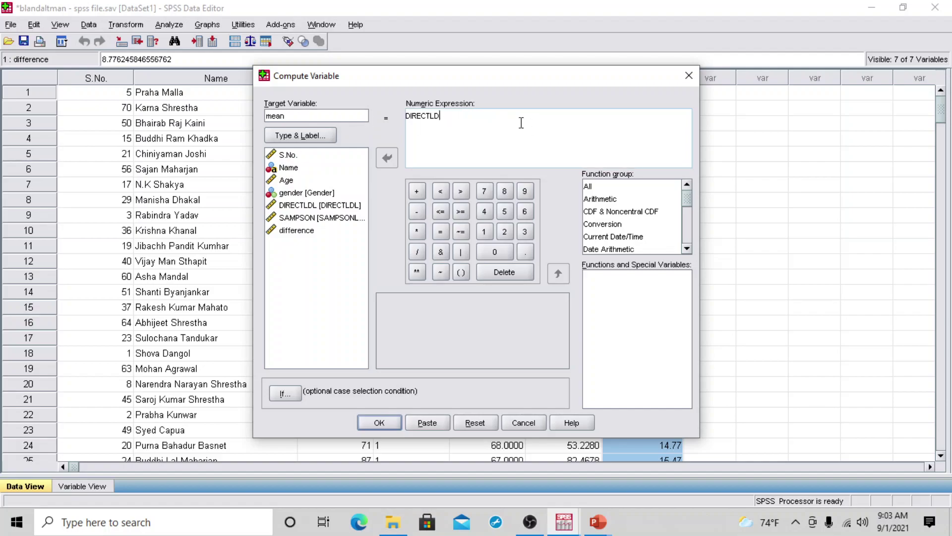
pyautogui.write('mean (')
# Complete the expression mean(DIRECTLDL, SAMPSONLDL), run it, and return to the Data Editor.
pyautogui.click(345, 206)
pyautogui.click(385, 158)
pyautogui.write(',')
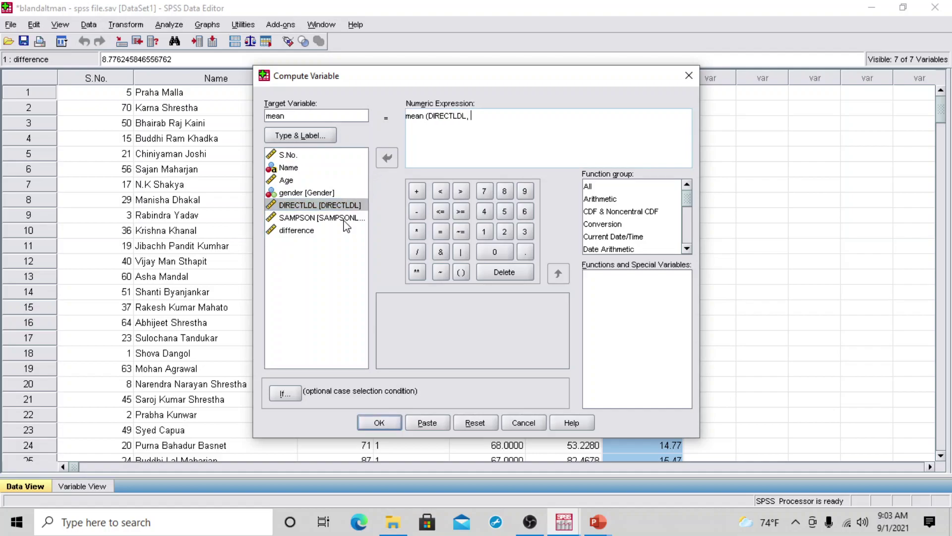
pyautogui.click(346, 219)
pyautogui.click(387, 158)
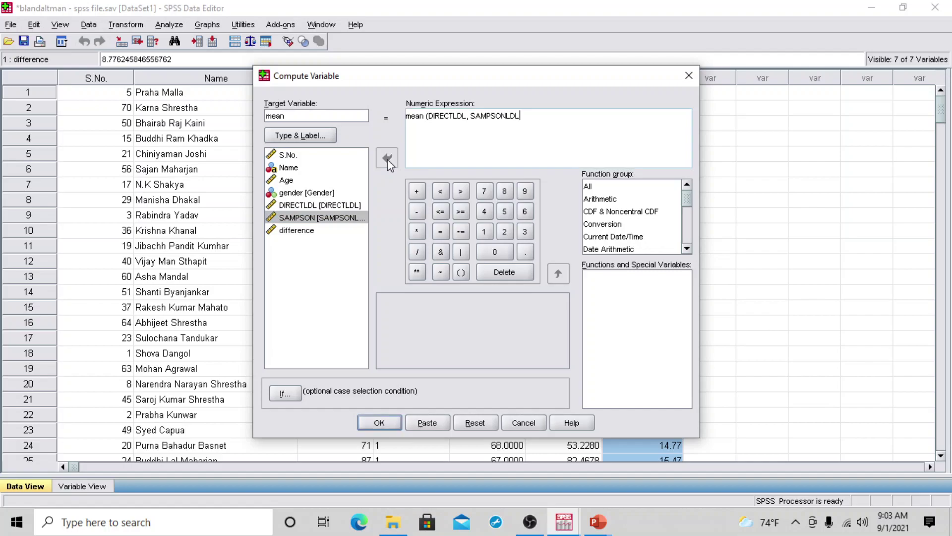
pyautogui.write(')')
pyautogui.click(380, 422)
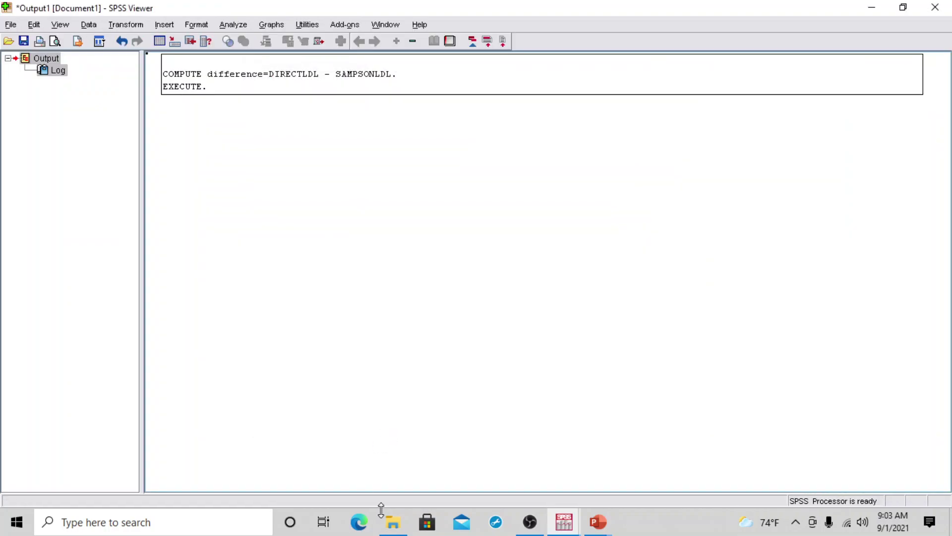
pyautogui.click(564, 521)
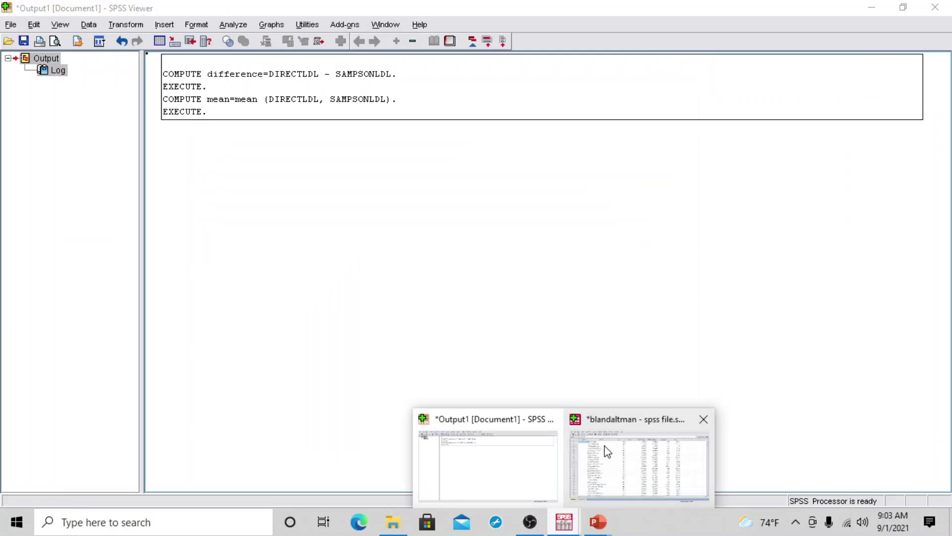
pyautogui.click(628, 458)
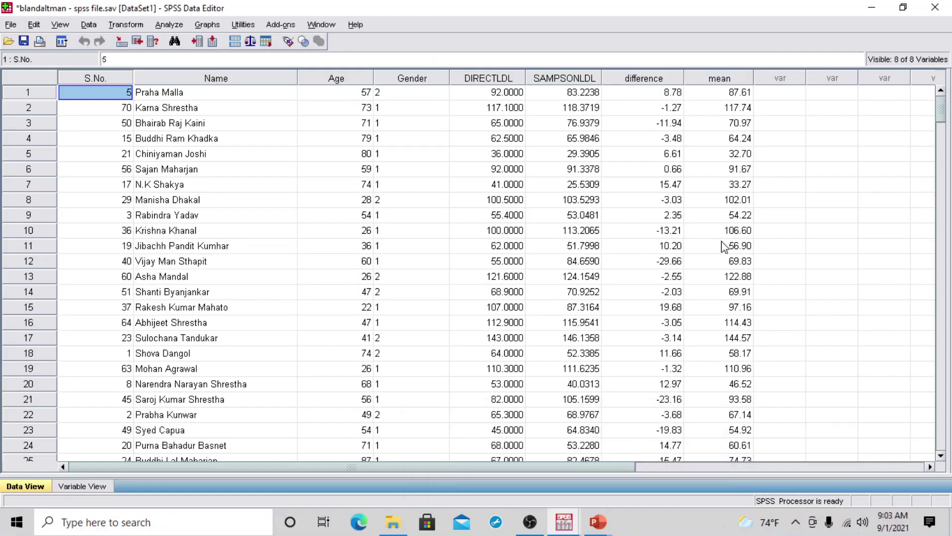
# Run a One-Sample T Test on difference with the test value kept at 0.
pyautogui.click(719, 78)
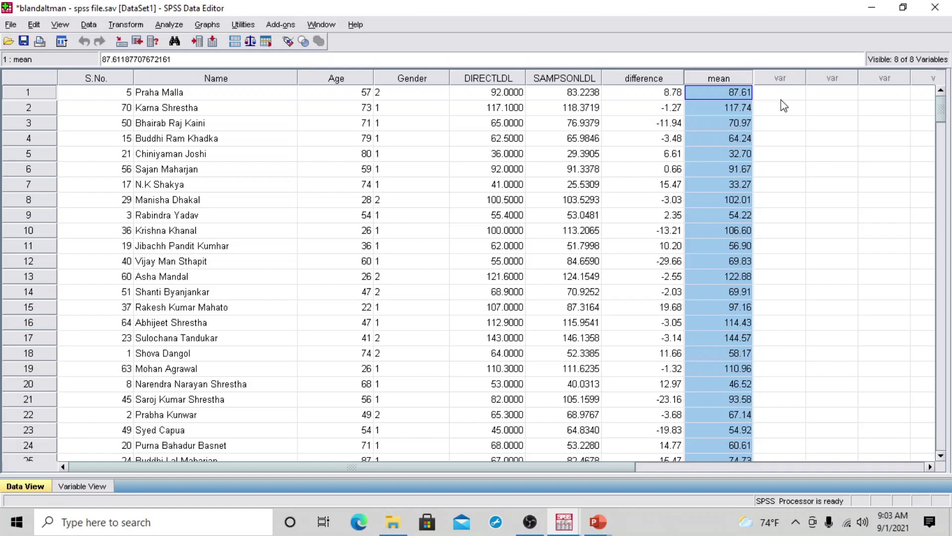
pyautogui.click(175, 28)
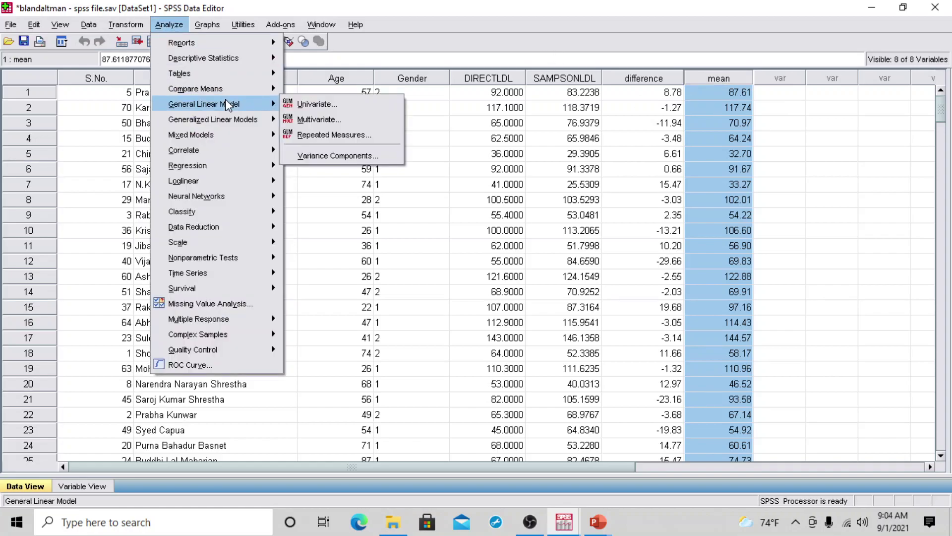
pyautogui.moveTo(218, 89)
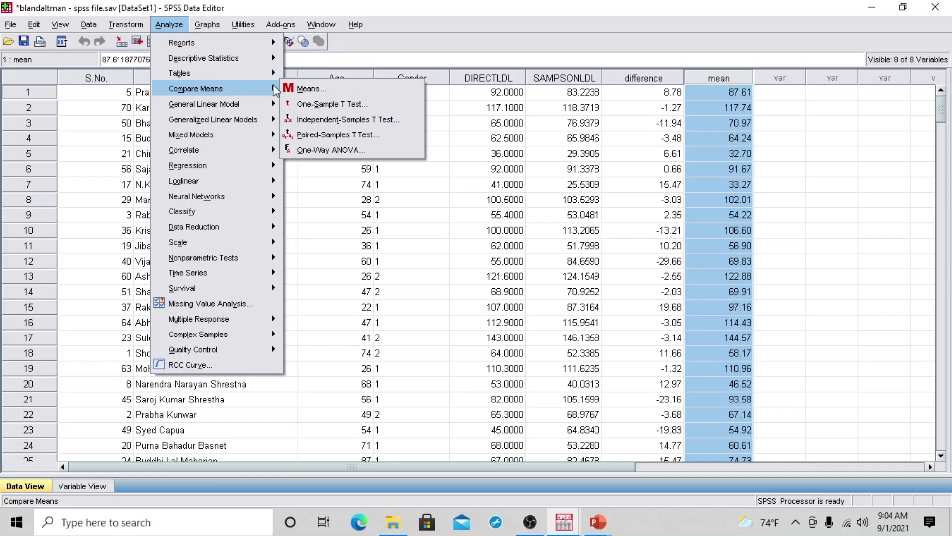
pyautogui.click(343, 105)
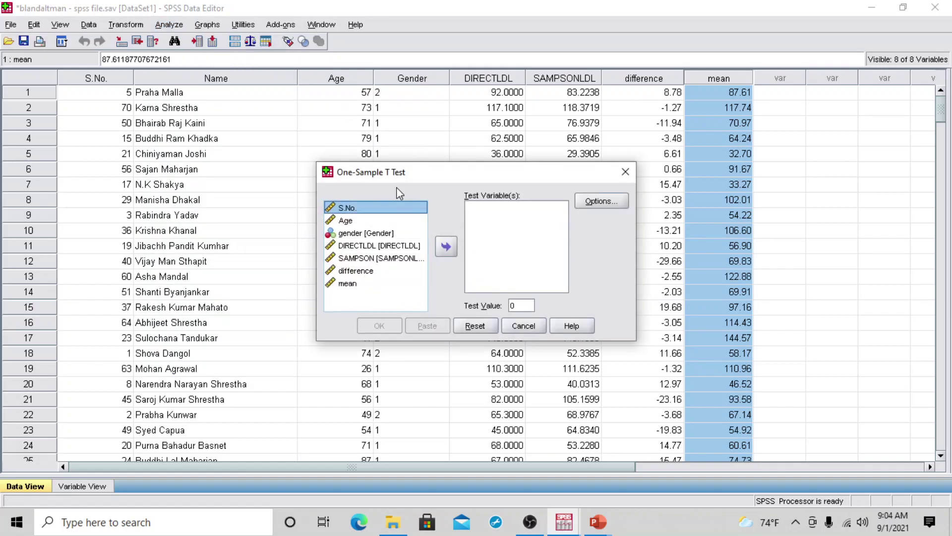
pyautogui.click(358, 272)
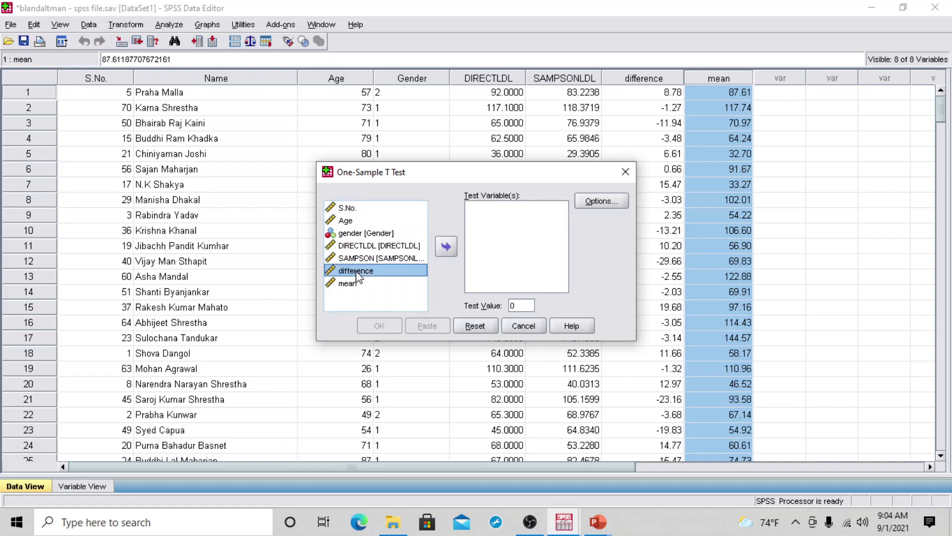
pyautogui.click(447, 246)
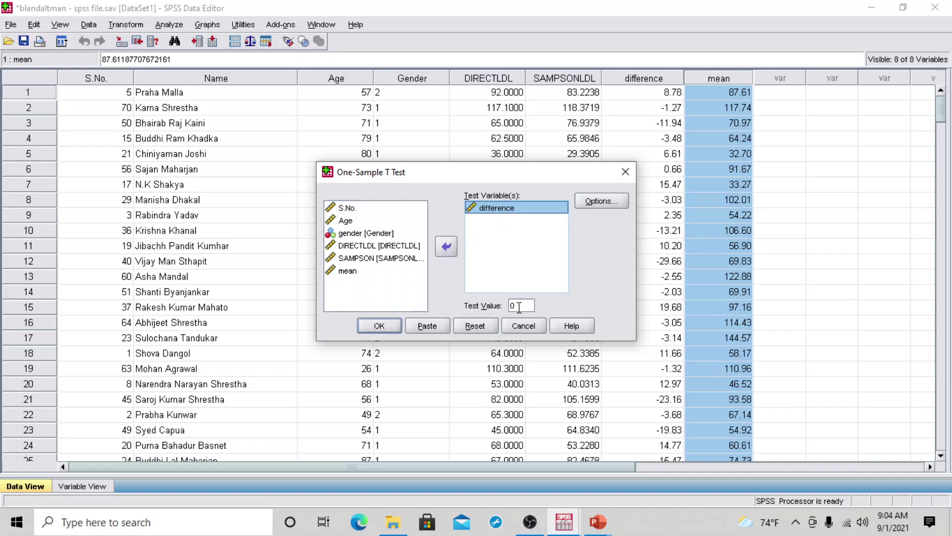
pyautogui.click(380, 326)
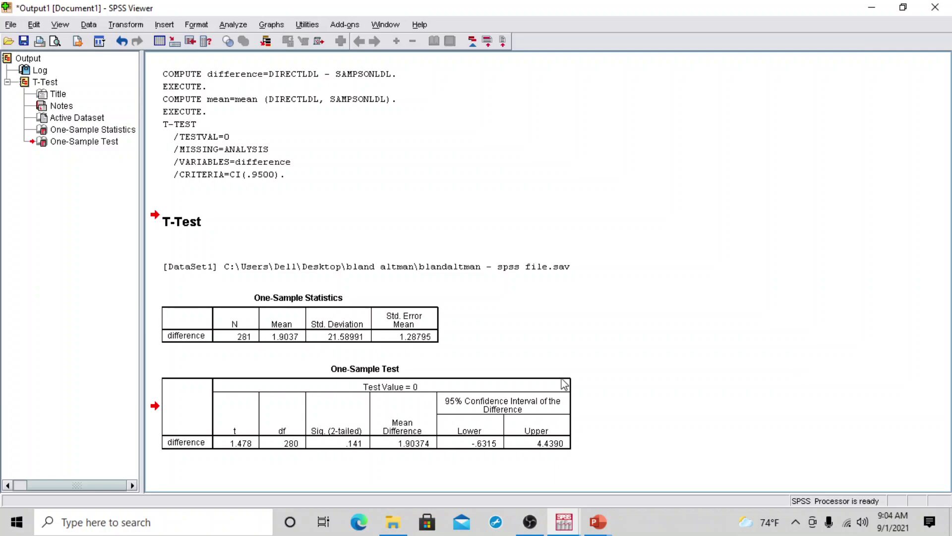
pyautogui.click(282, 340)
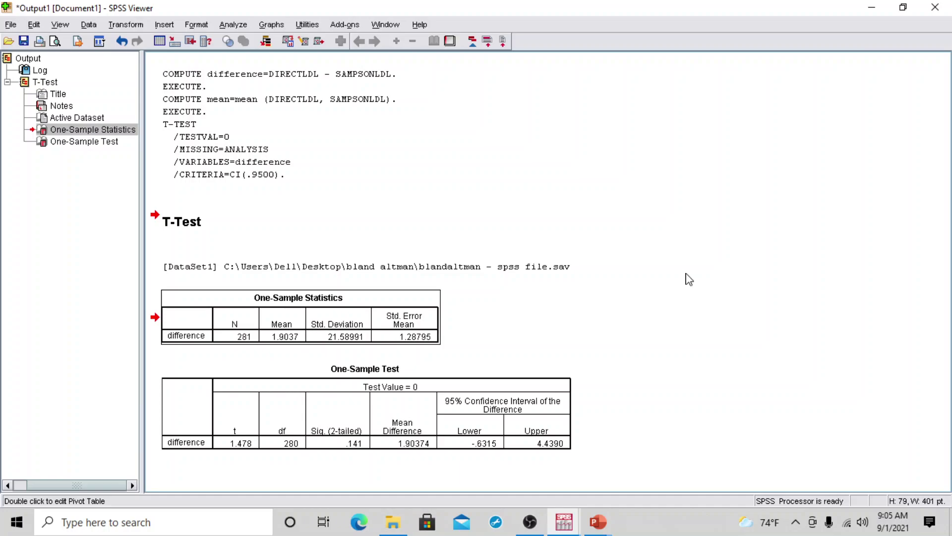
# Create a simple scatterplot with difference on the Y axis and mean on the X axis.
pyautogui.click(273, 26)
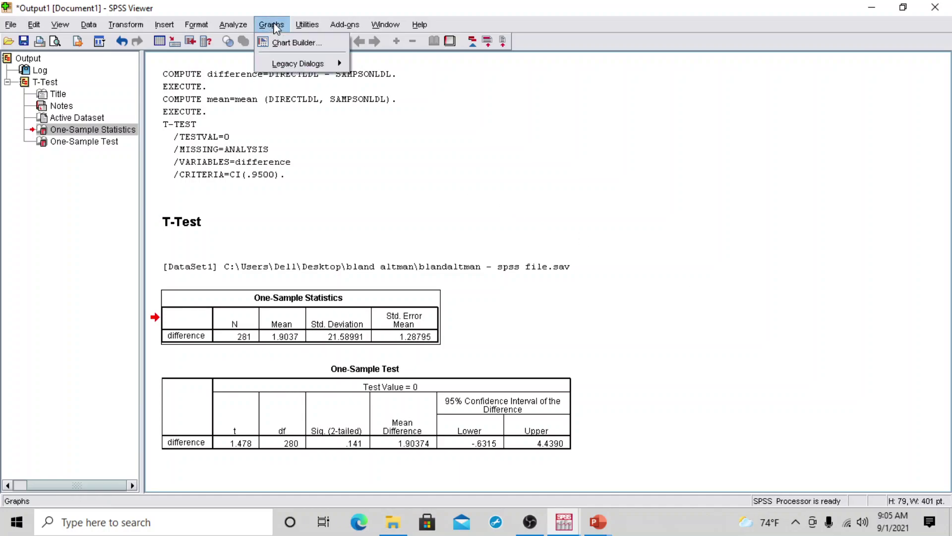
pyautogui.moveTo(322, 65)
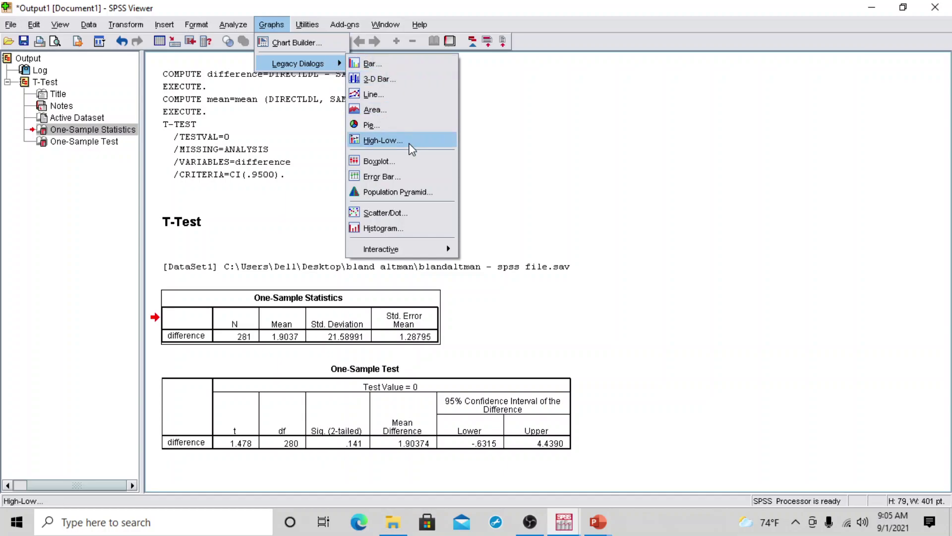
pyautogui.click(400, 211)
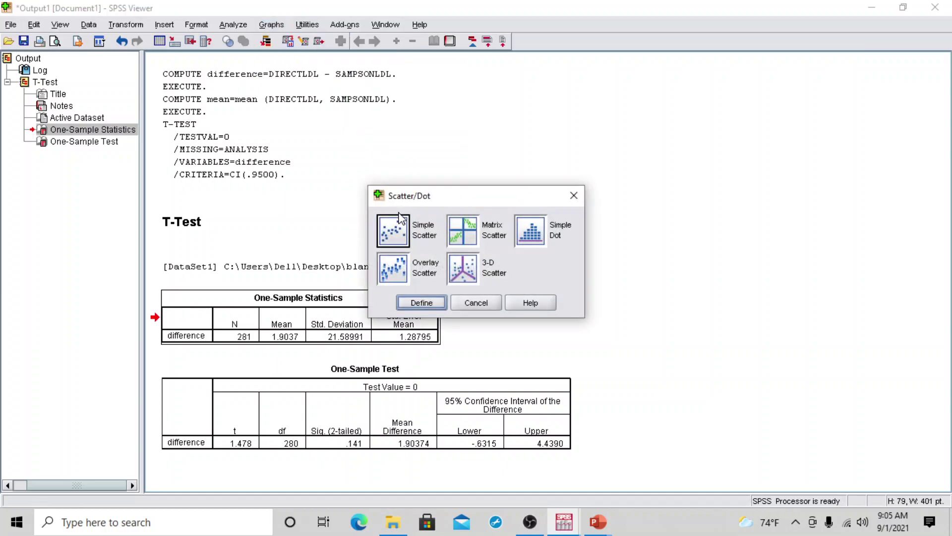
pyautogui.click(392, 230)
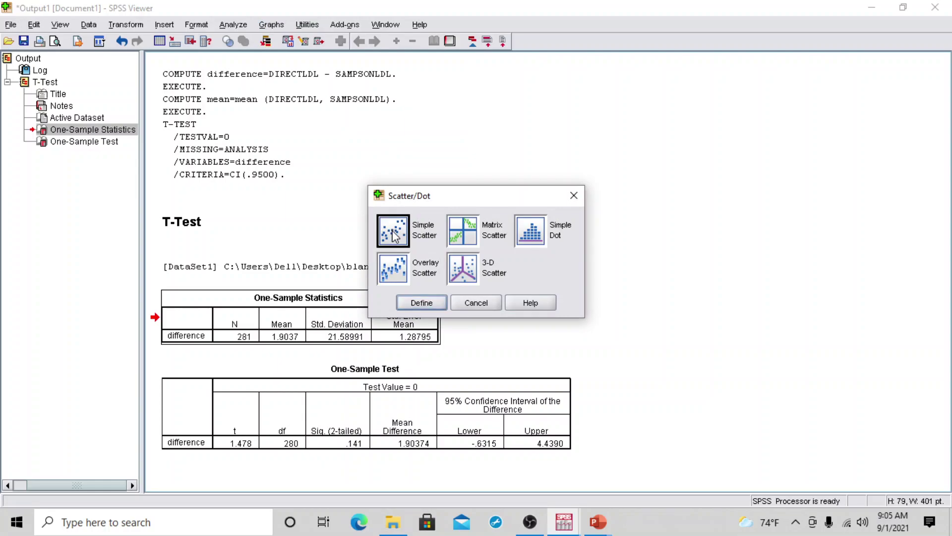
pyautogui.click(422, 303)
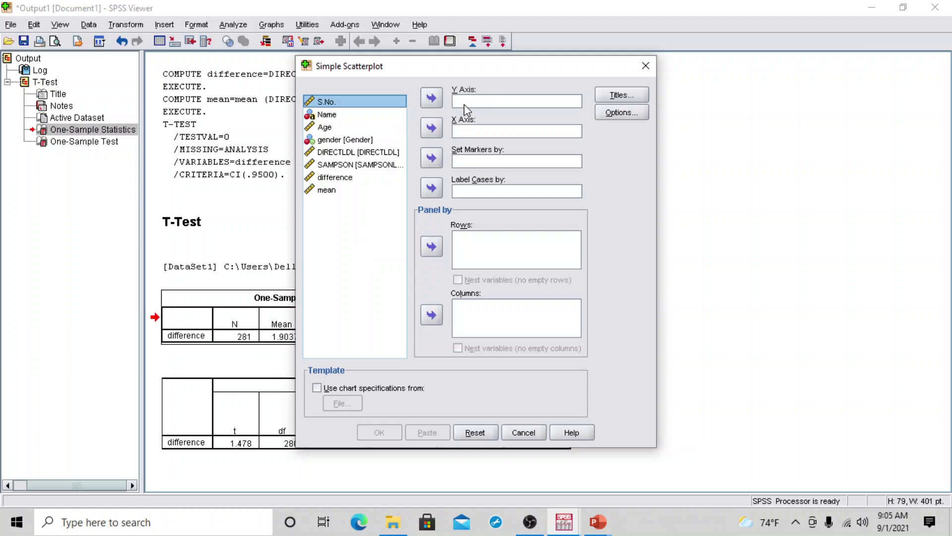
pyautogui.click(343, 180)
pyautogui.click(436, 100)
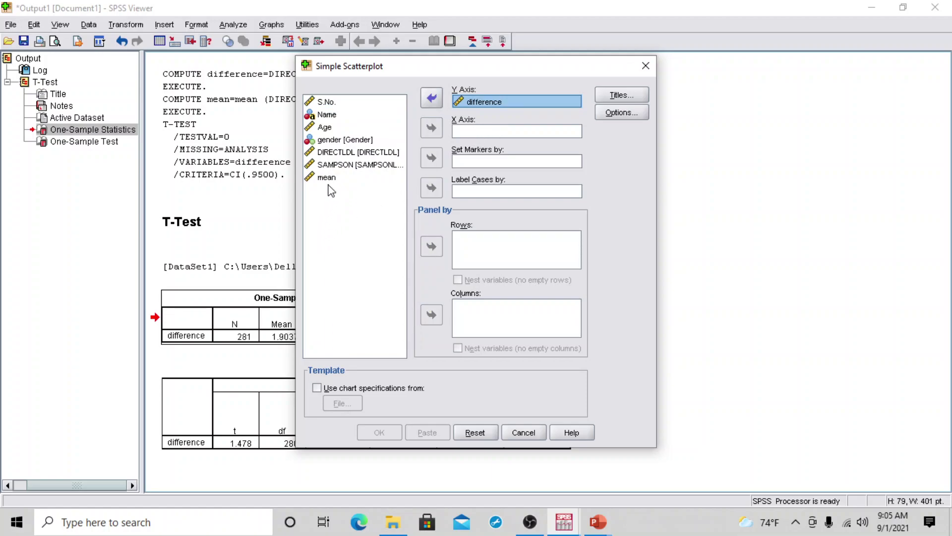
pyautogui.click(333, 179)
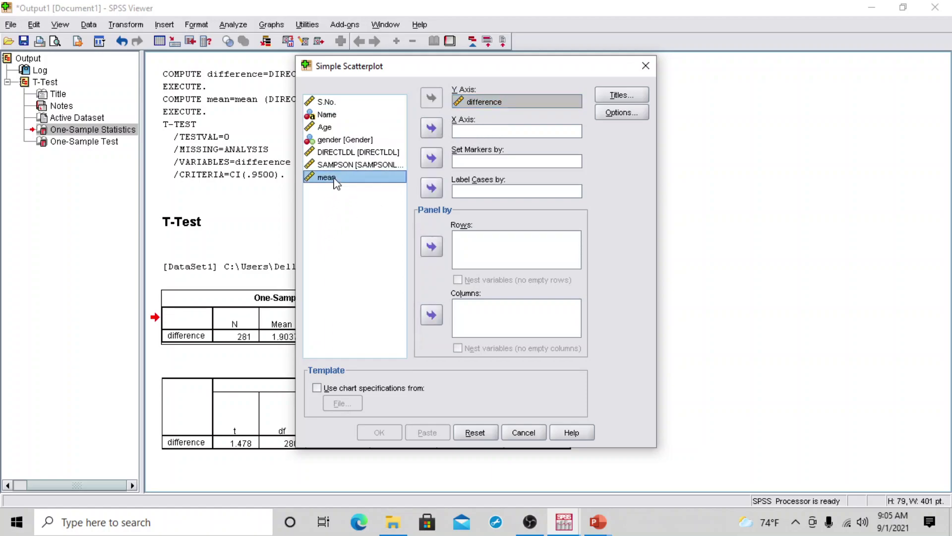
pyautogui.click(435, 130)
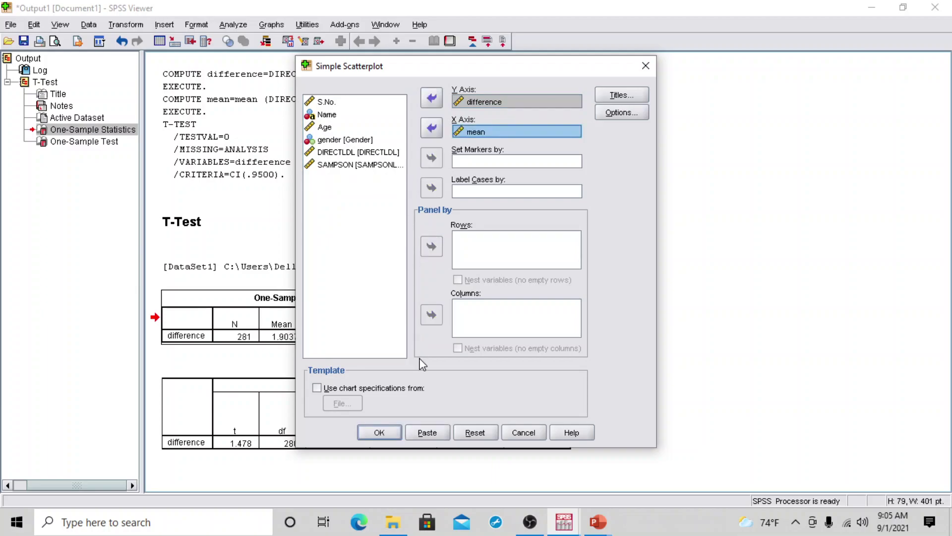
pyautogui.click(380, 432)
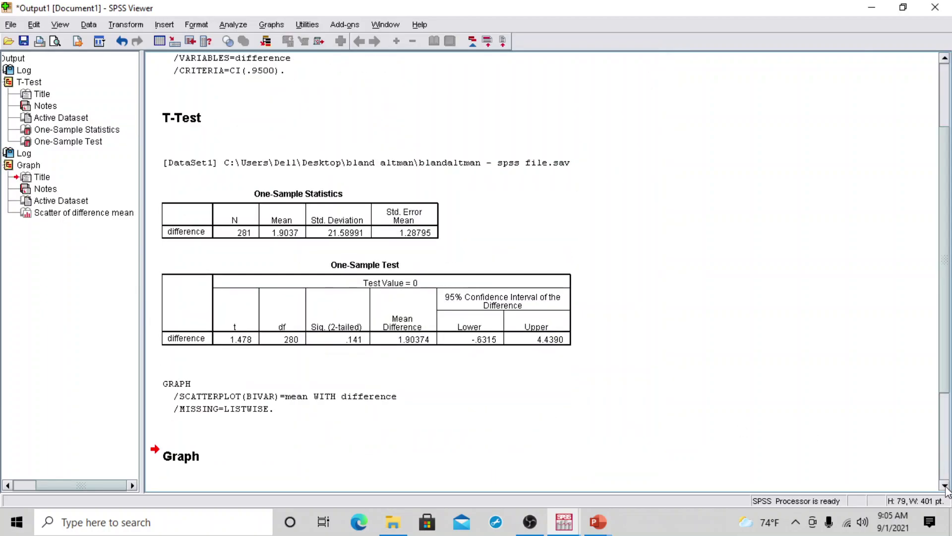
pyautogui.click(945, 486)
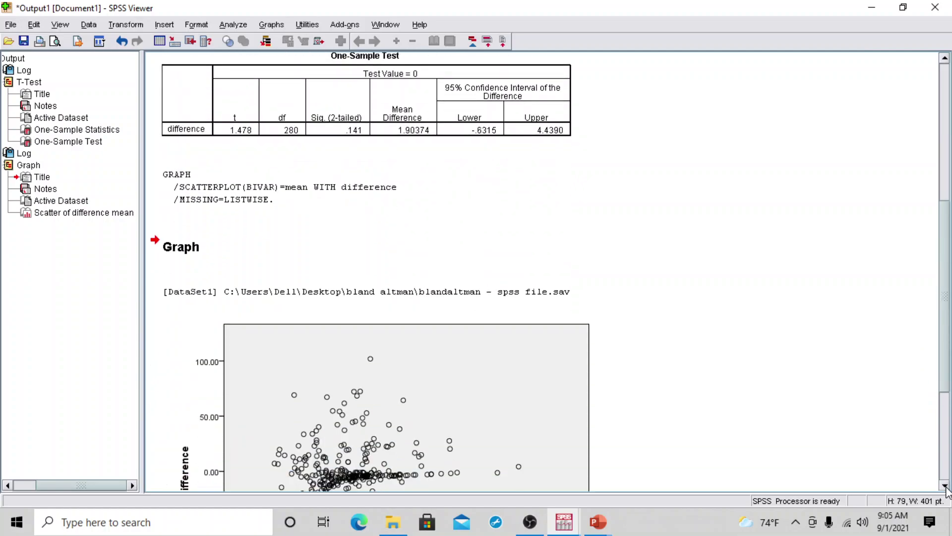
pyautogui.click(945, 486)
pyautogui.click(945, 486)
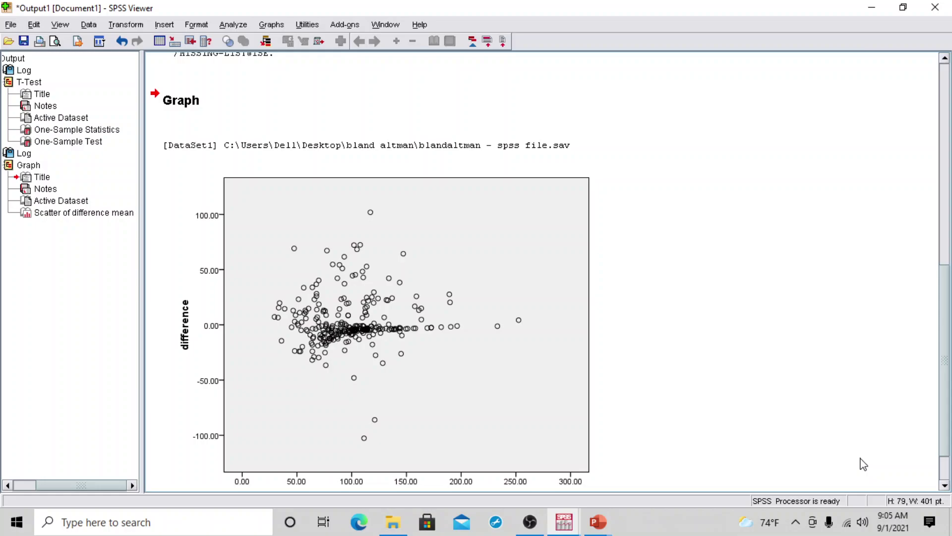
# Add a Y-axis reference line at 1.90 to the scatterplot and close the Chart Editor.
pyautogui.doubleClick(422, 290)
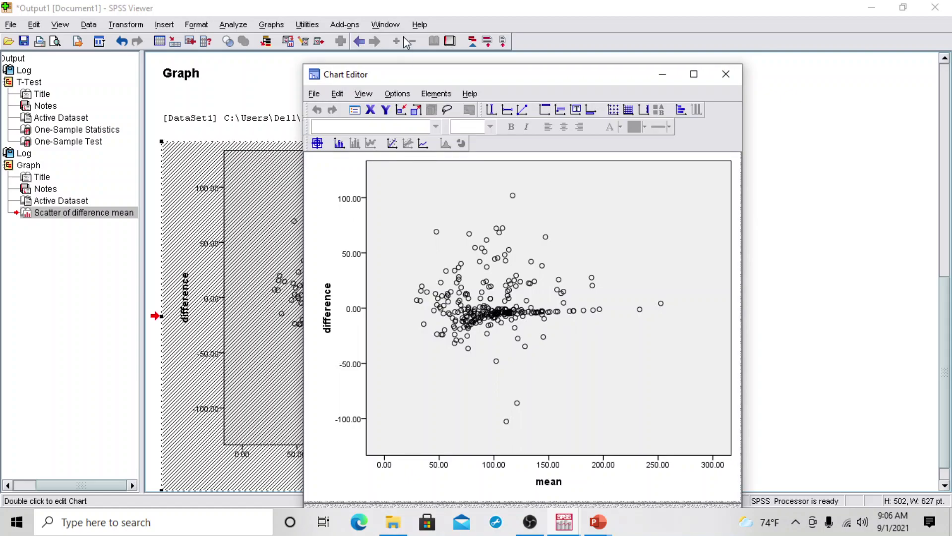
pyautogui.click(401, 96)
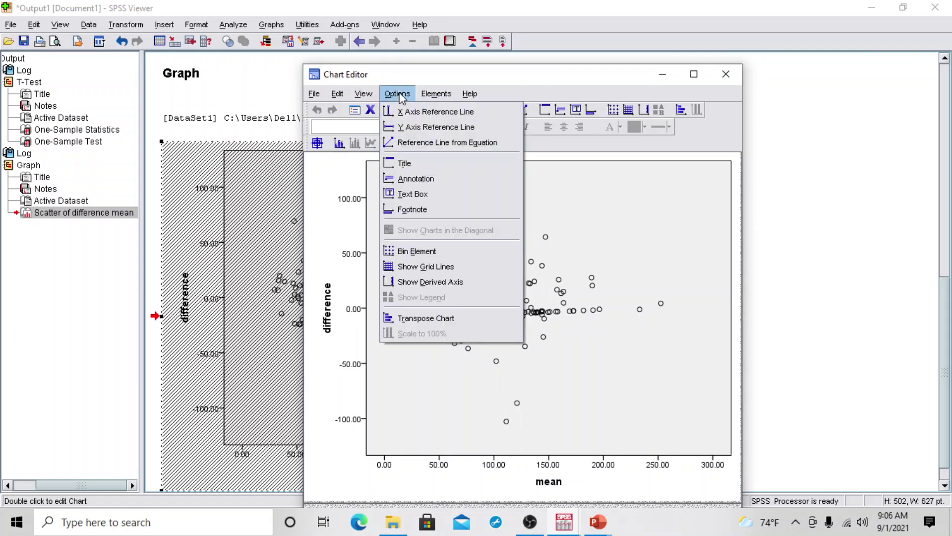
pyautogui.click(426, 127)
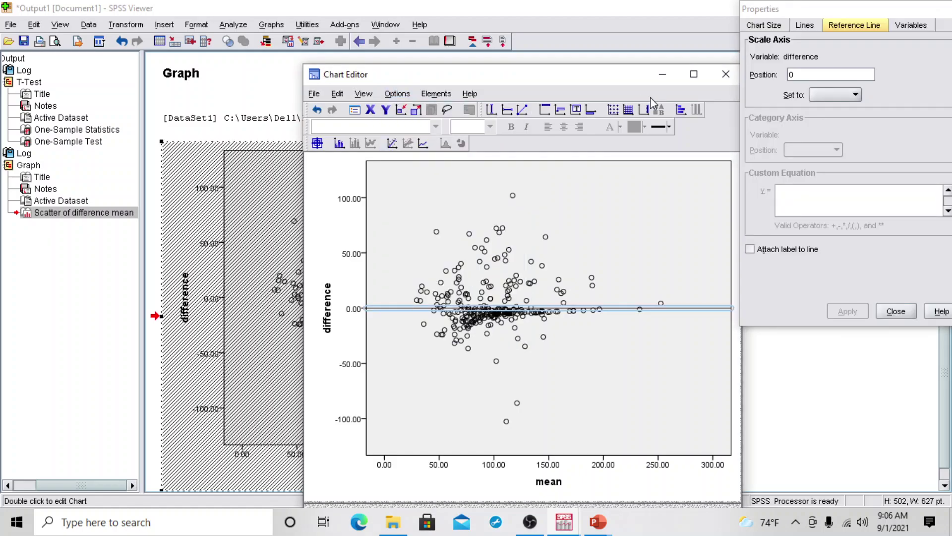
pyautogui.click(807, 74)
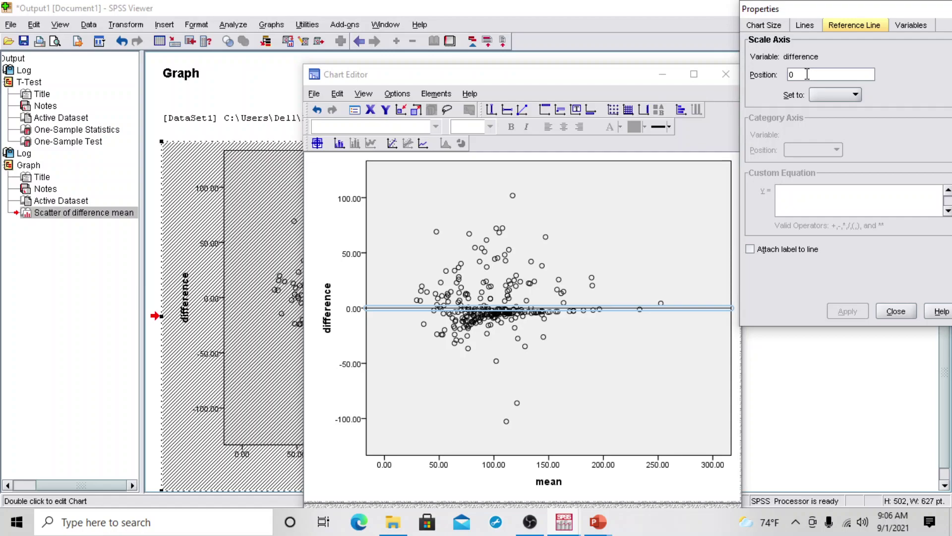
pyautogui.press('BackSpace')
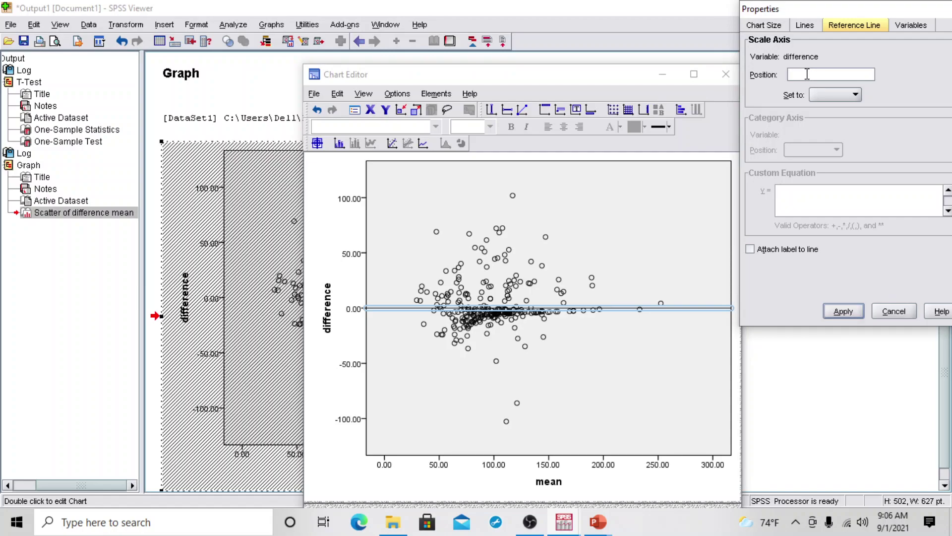
pyautogui.write('1')
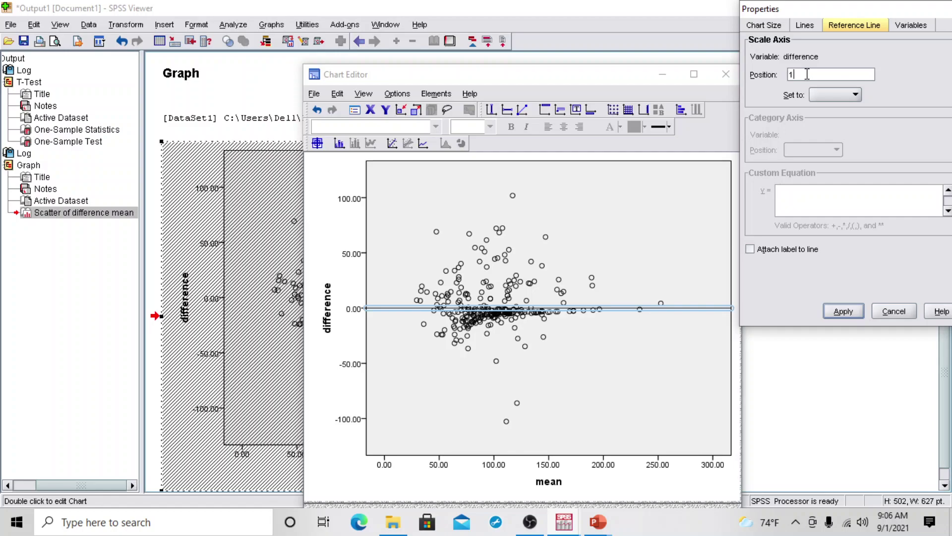
pyautogui.write('.90')
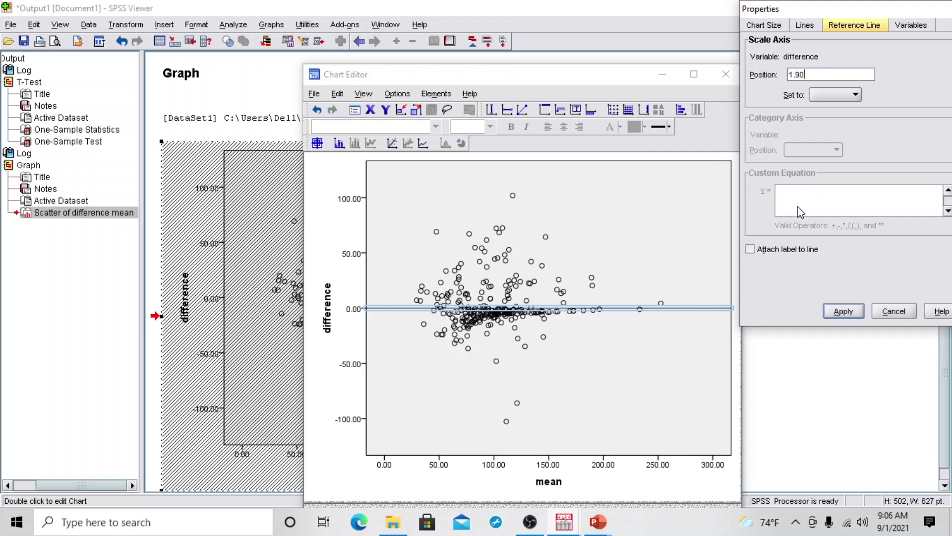
pyautogui.click(843, 312)
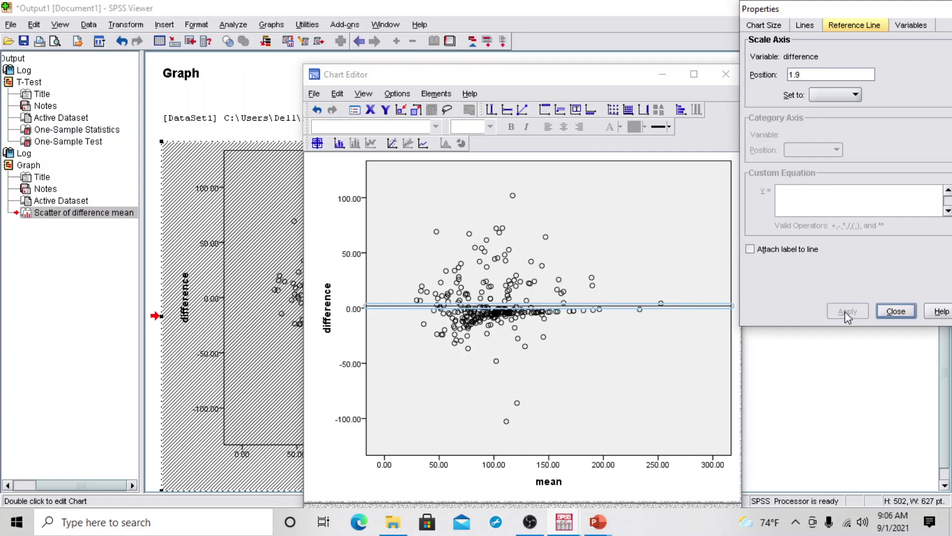
pyautogui.click(896, 311)
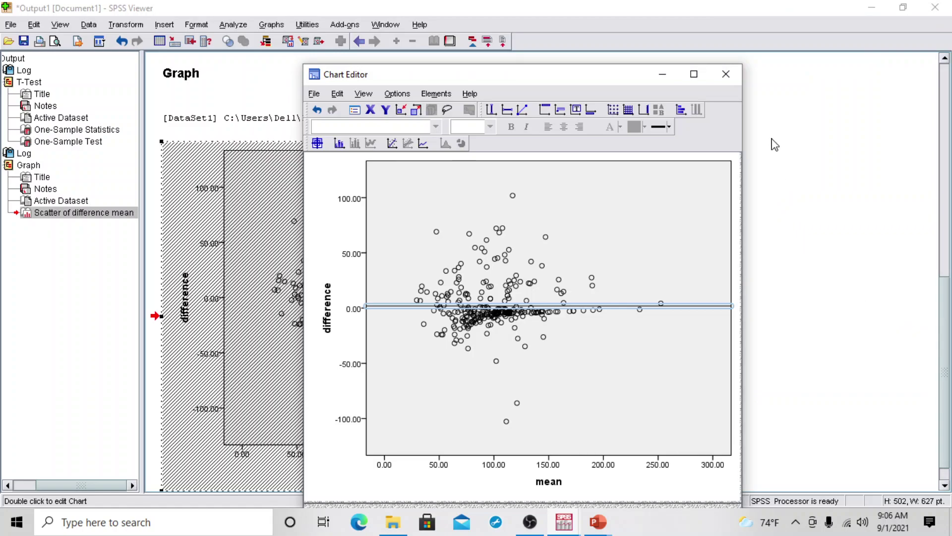
pyautogui.click(724, 75)
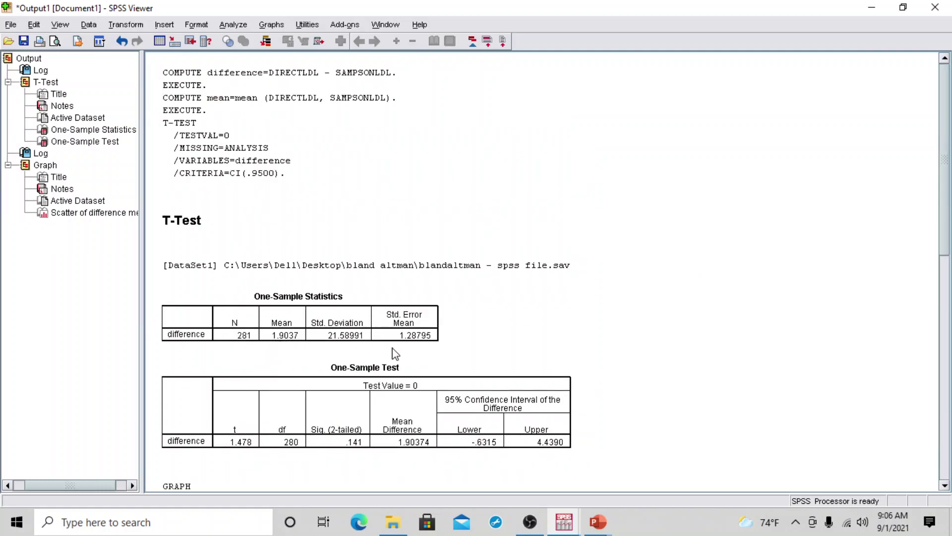
# Scroll the output down to show the scatterplot and its x-axis labels.
pyautogui.click(945, 485)
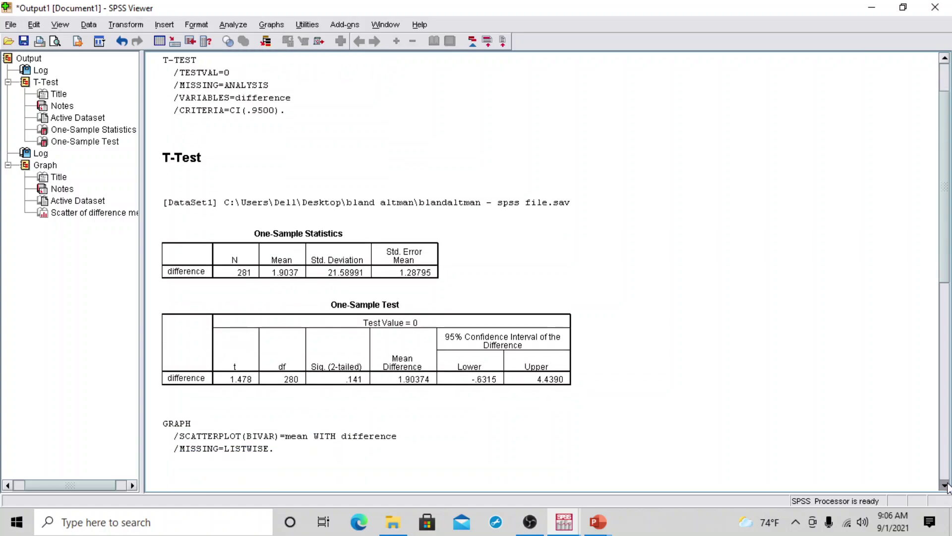
pyautogui.moveTo(945, 486); pyautogui.dragTo(944, 485)
pyautogui.click(944, 485)
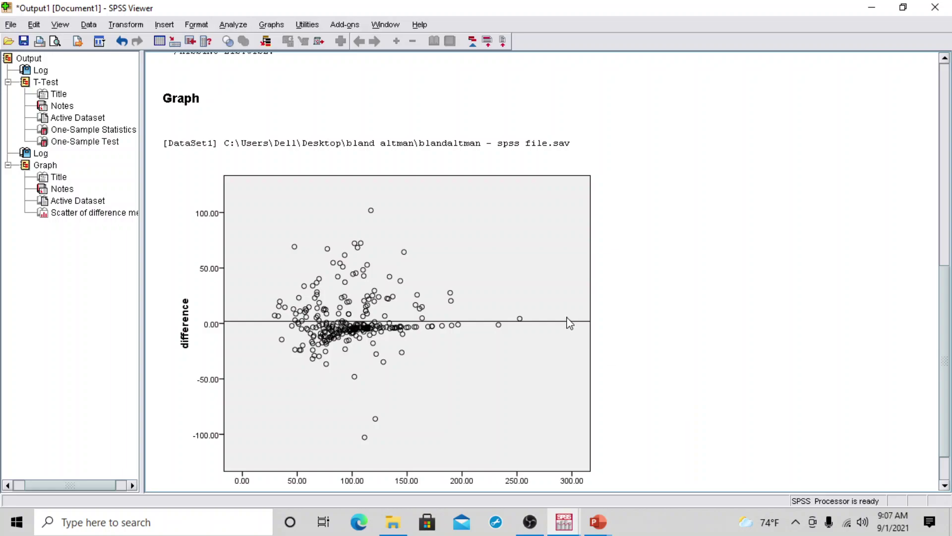
# Reopen the scatterplot in the Chart Editor and add a Y-axis reference line at 44.
pyautogui.doubleClick(421, 316)
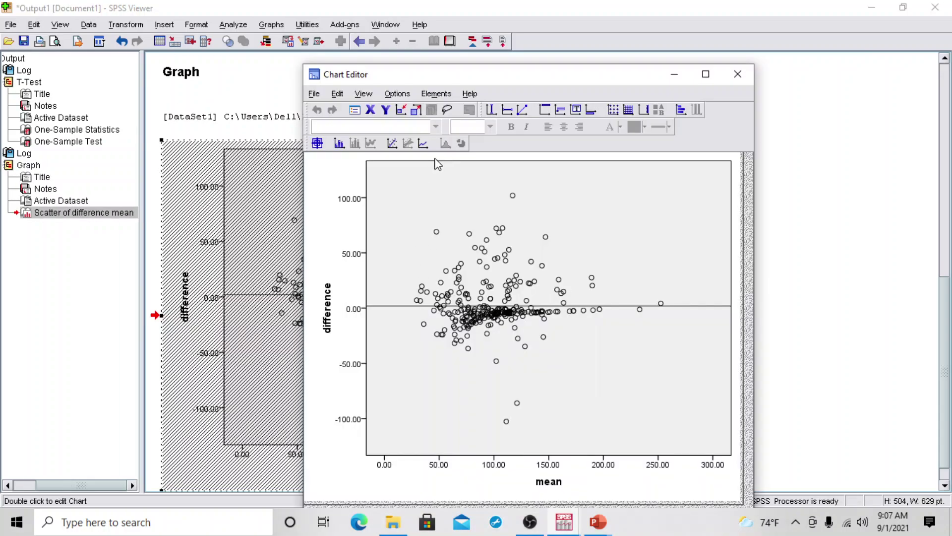
pyautogui.click(399, 94)
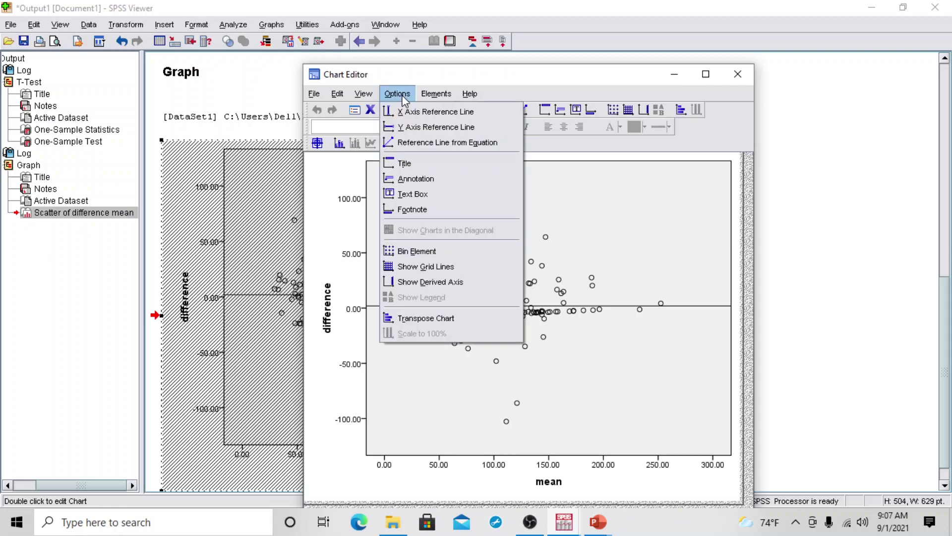
pyautogui.click(430, 127)
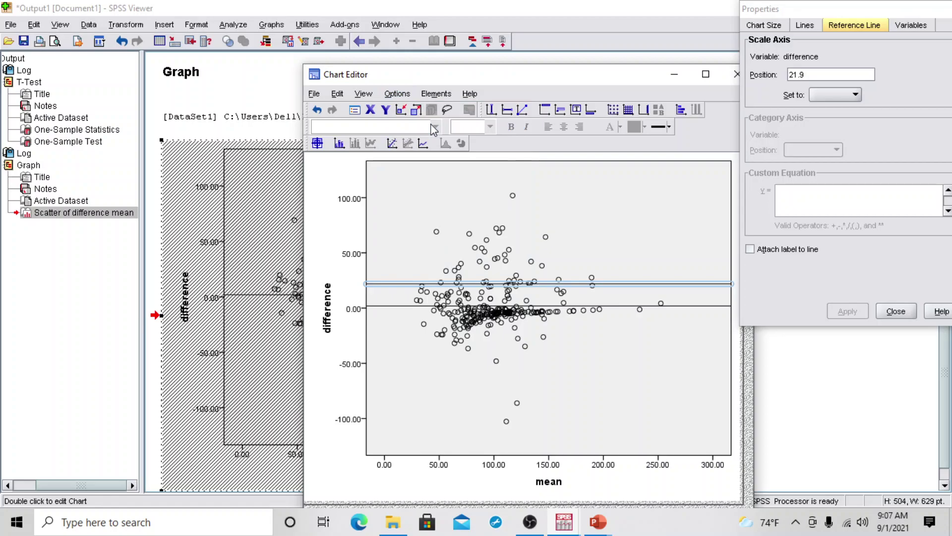
pyautogui.click(813, 76)
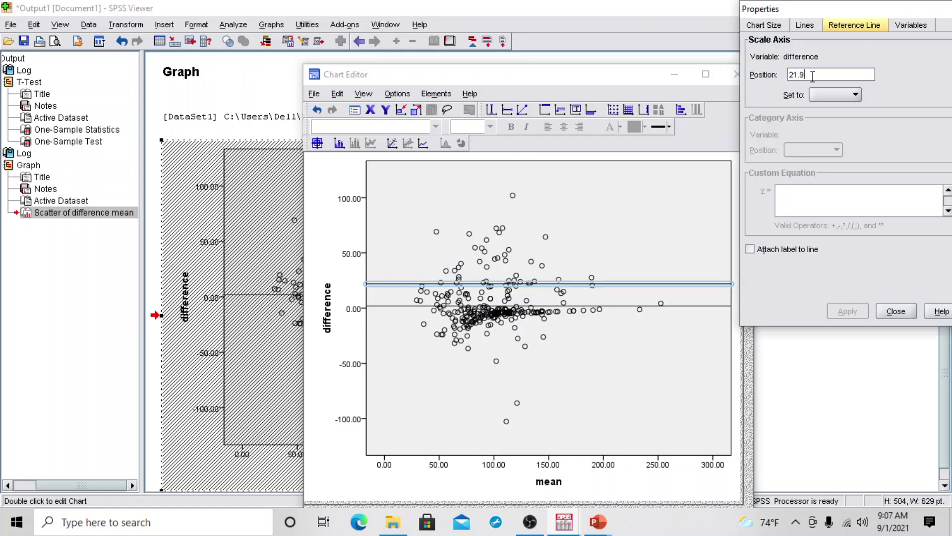
pyautogui.press('BackSpace')
pyautogui.press('BackSpace')
pyautogui.press('BackSpace')
pyautogui.press('BackSpace')
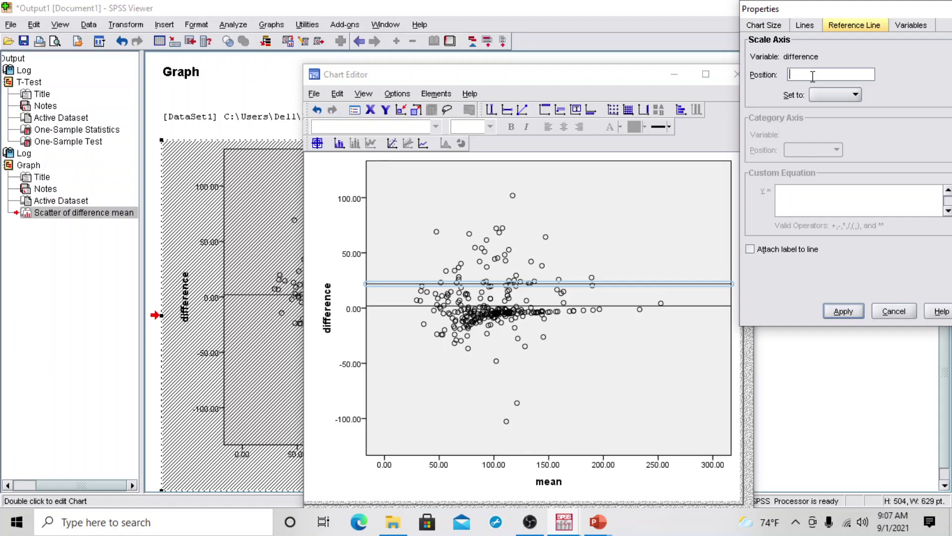
pyautogui.write('44')
pyautogui.click(845, 313)
pyautogui.click(844, 312)
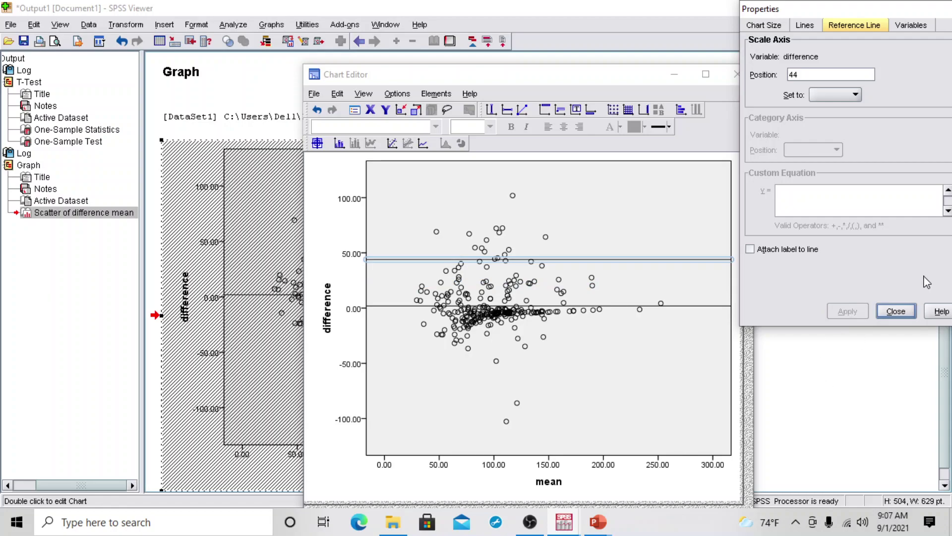
pyautogui.click(896, 311)
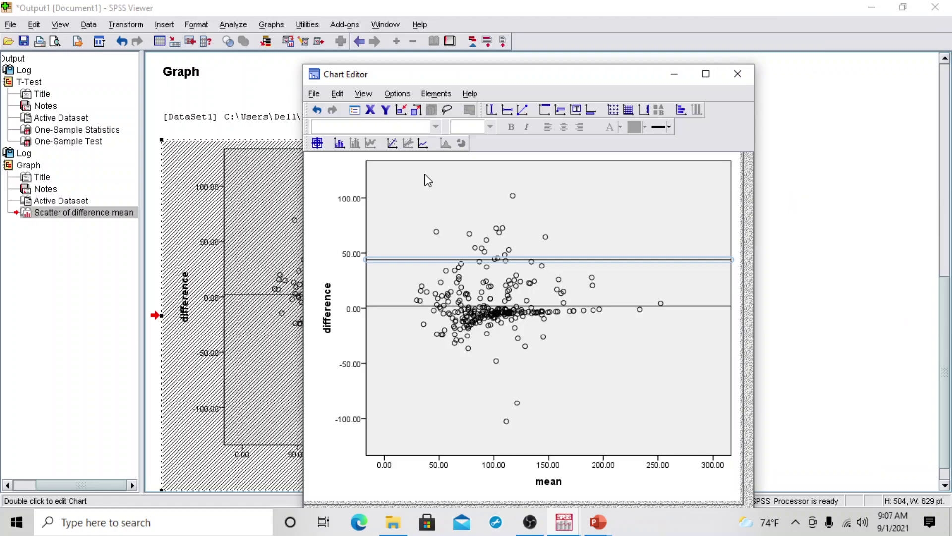
# Add another Y-axis reference line at -40.2 for the lower limit of agreement.
pyautogui.click(399, 93)
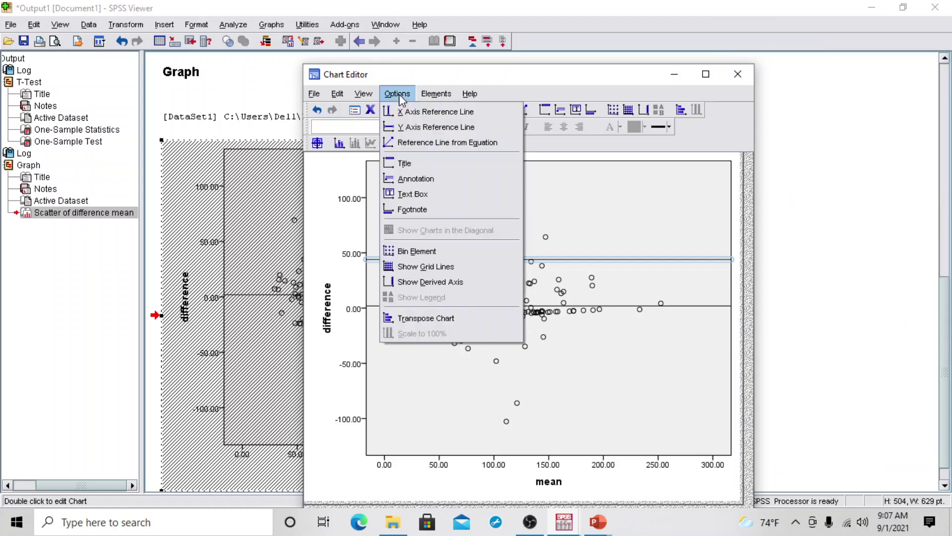
pyautogui.click(430, 128)
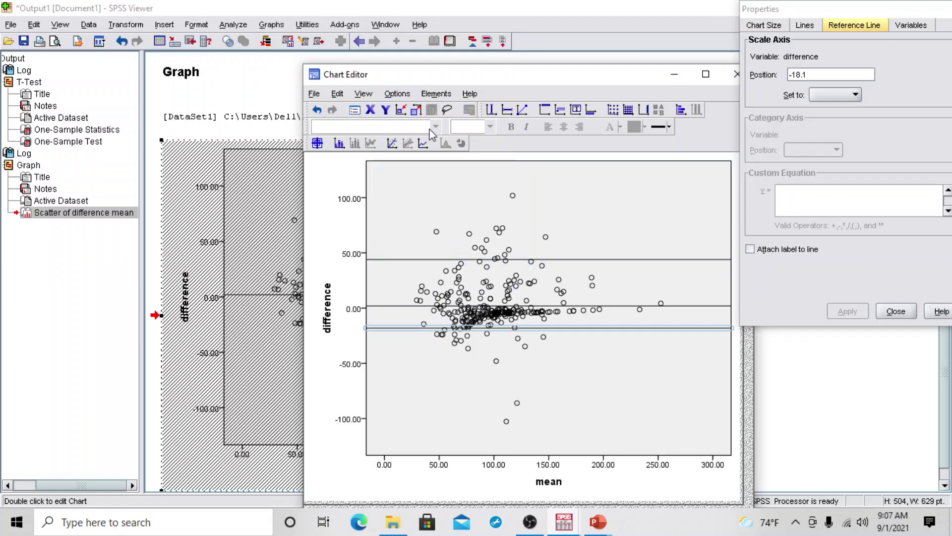
pyautogui.click(818, 74)
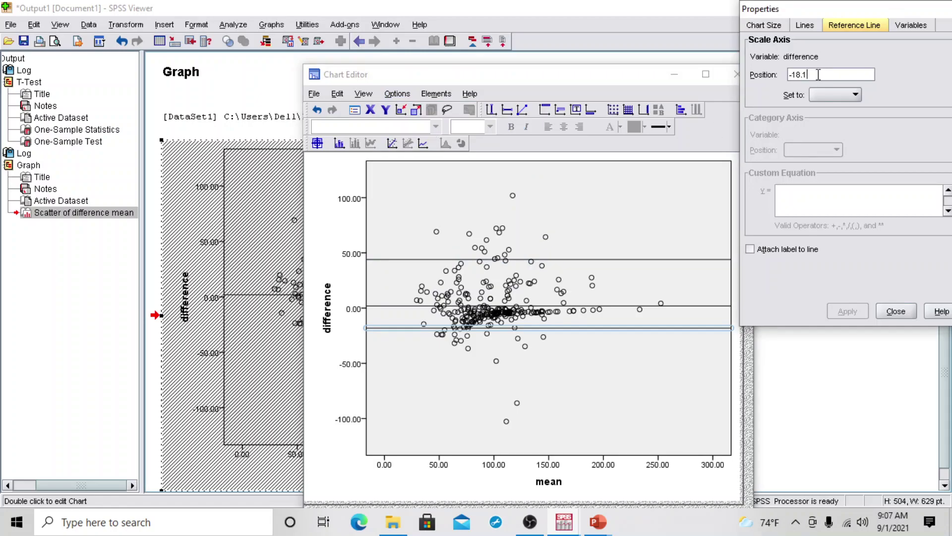
pyautogui.press('BackSpace')
pyautogui.press('BackSpace')
pyautogui.press('BackSpace')
pyautogui.press('BackSpace')
pyautogui.write('4')
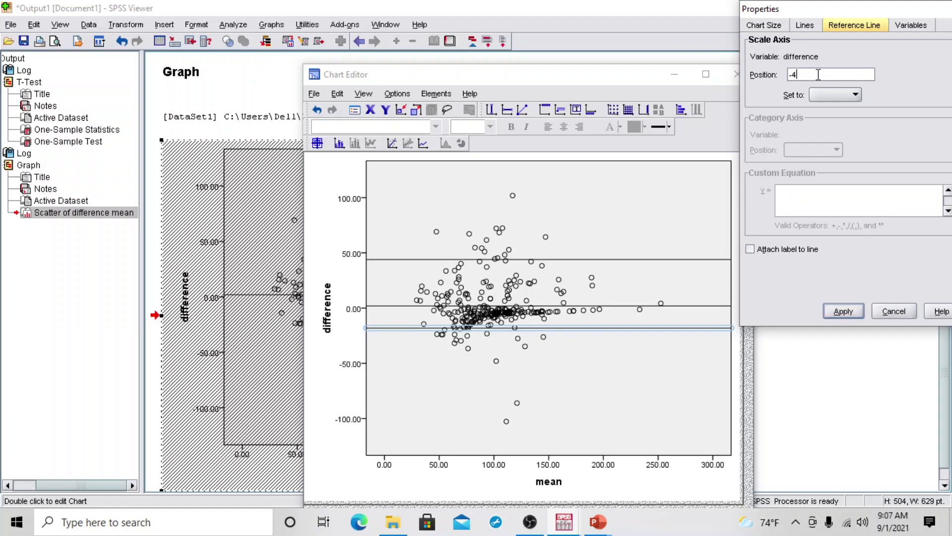
pyautogui.write('0.2')
pyautogui.click(843, 312)
pyautogui.click(896, 312)
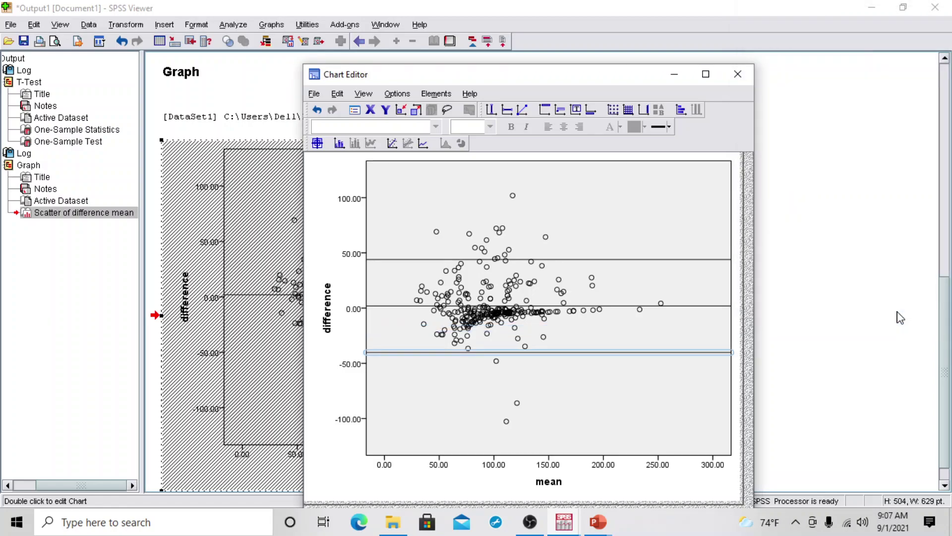
# Close the Chart Editor and run a linear regression of difference (dependent) on mean (independent).
pyautogui.click(742, 82)
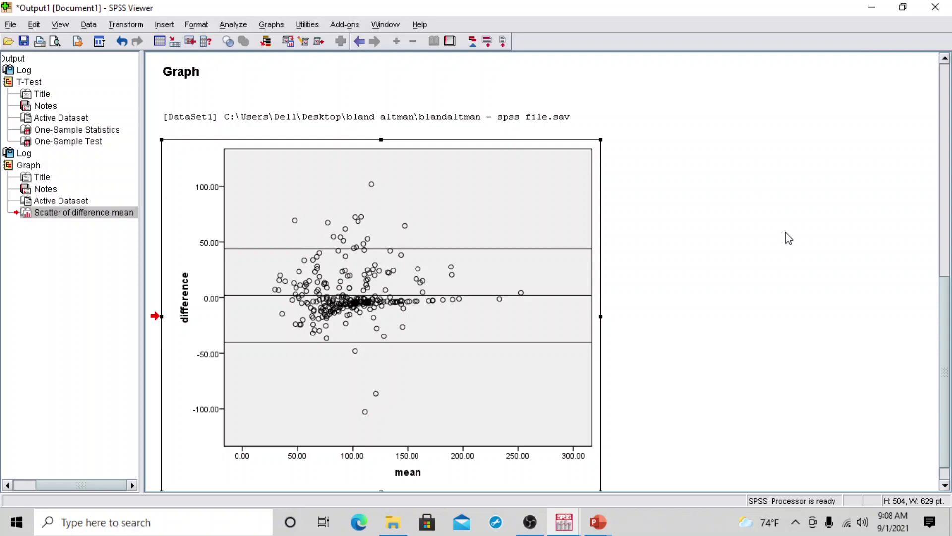
pyautogui.click(773, 270)
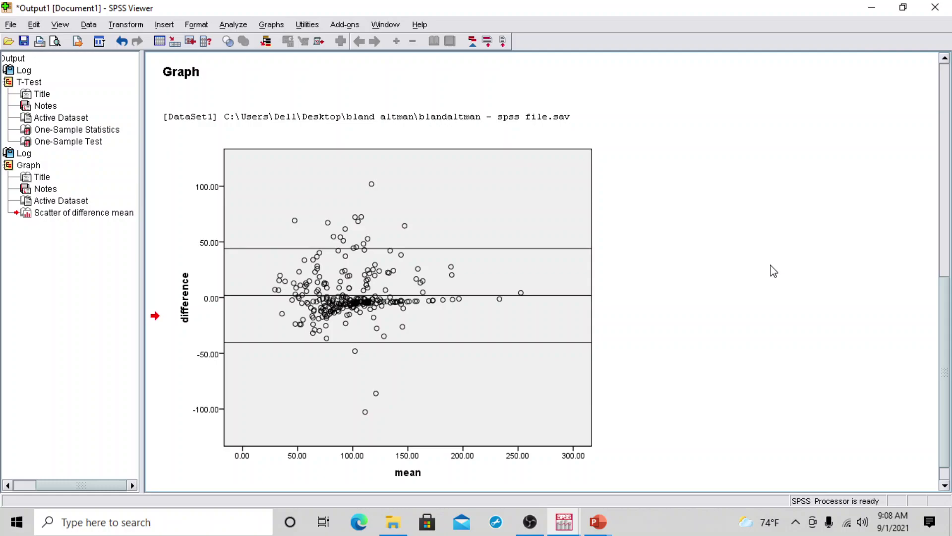
pyautogui.click(239, 24)
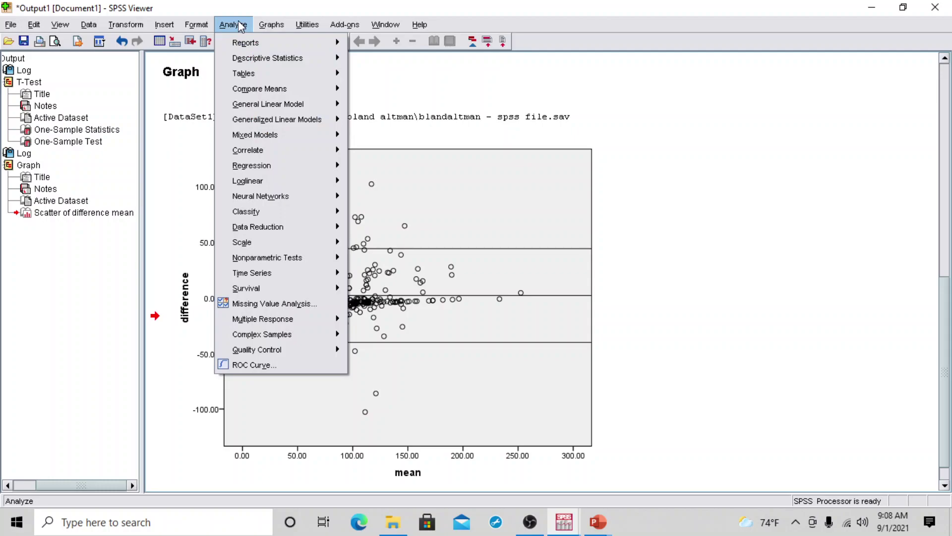
pyautogui.moveTo(284, 170)
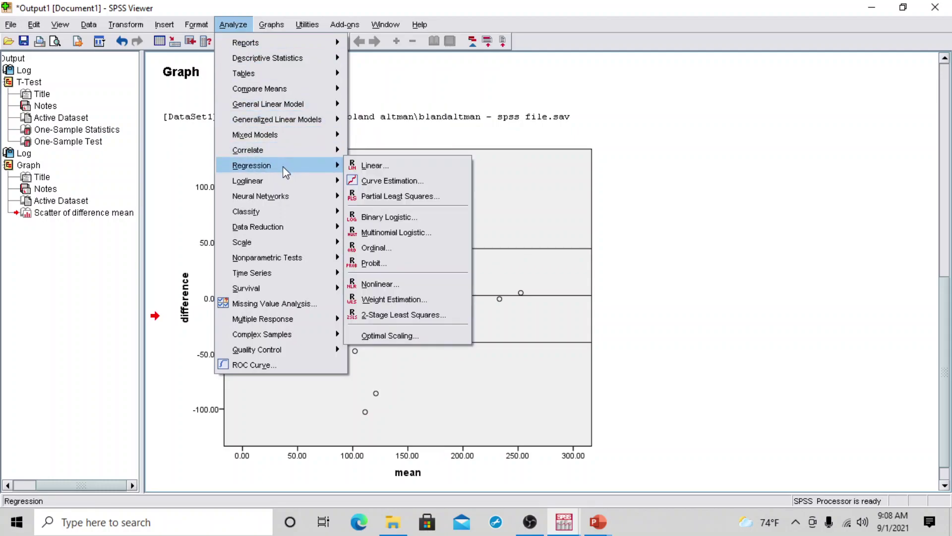
pyautogui.click(386, 169)
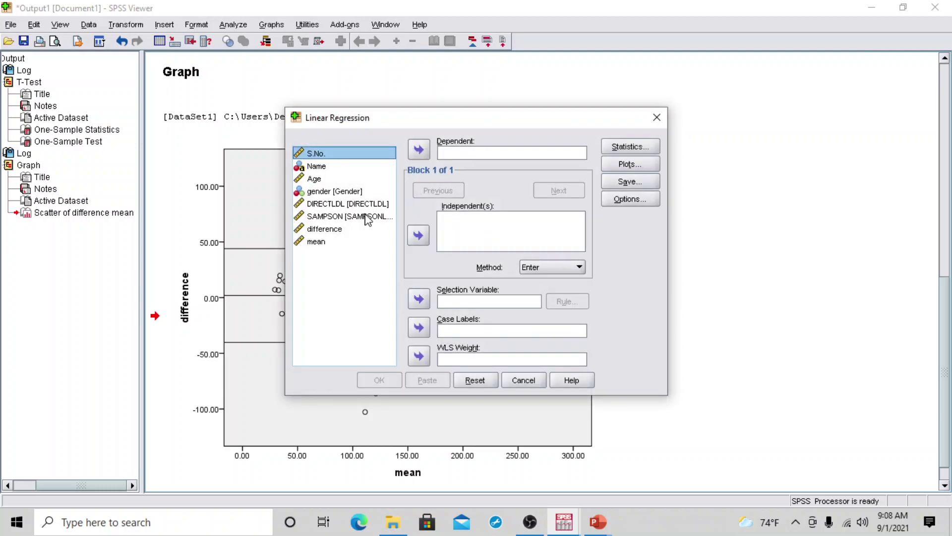
pyautogui.click(340, 230)
pyautogui.click(419, 150)
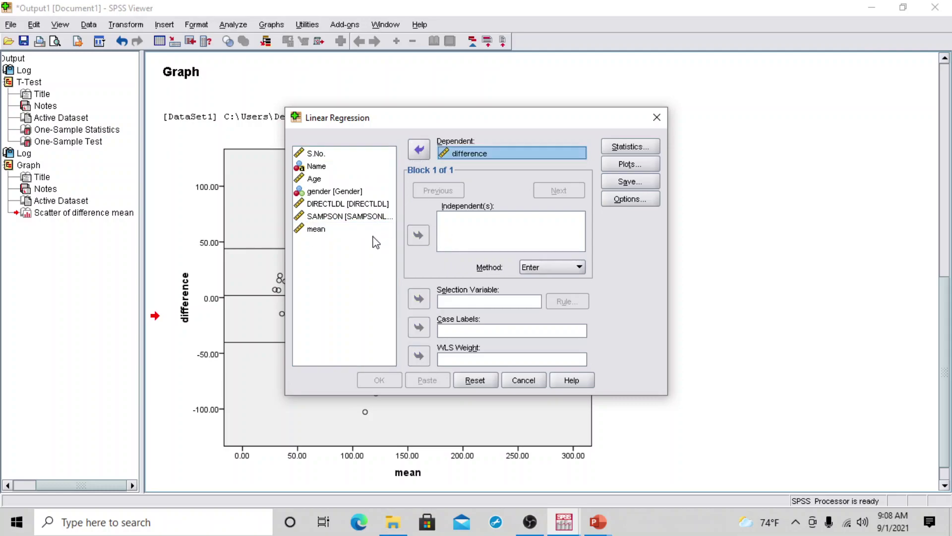
pyautogui.click(317, 232)
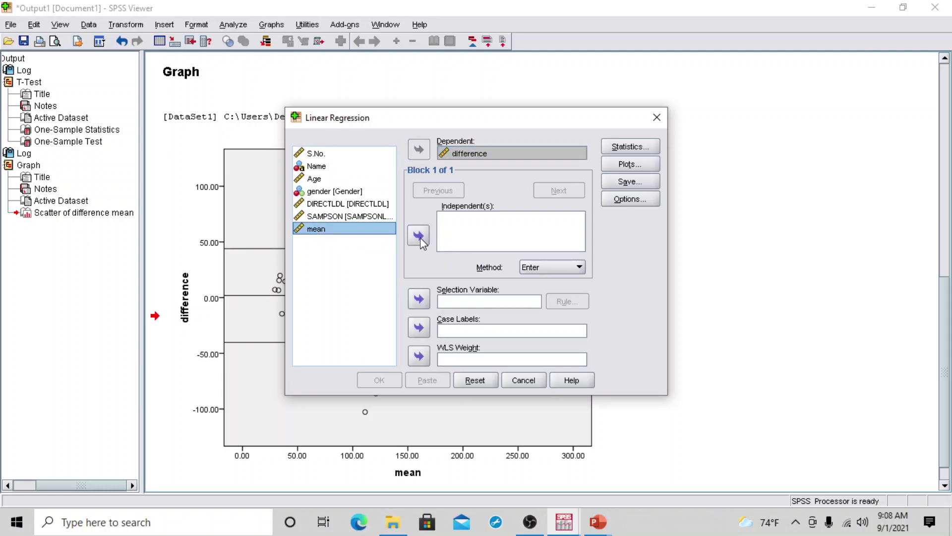
pyautogui.click(419, 236)
pyautogui.click(380, 380)
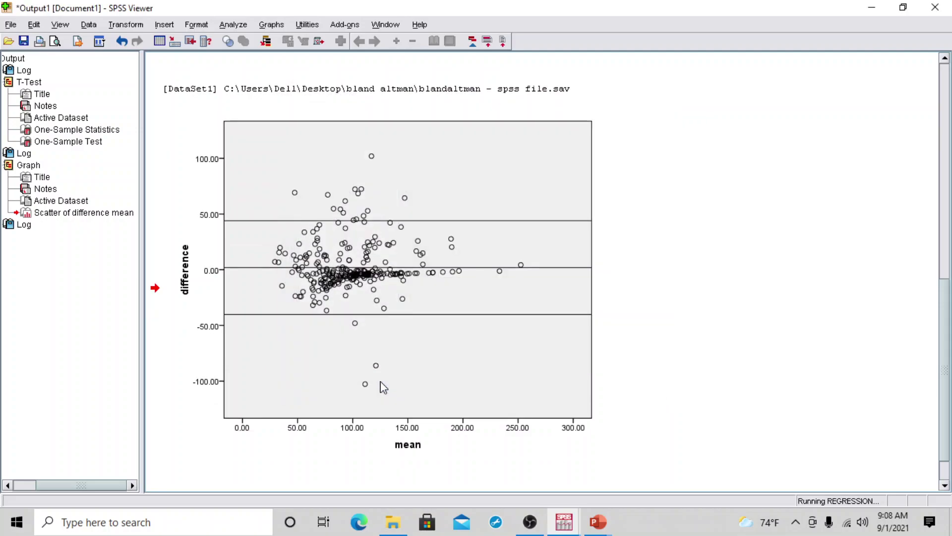
# Review the Regression tables (mean doesn't predict difference, Sig. .474), return to the graph, then switch windows.
pyautogui.click(944, 486)
pyautogui.moveTo(944, 487); pyautogui.dragTo(945, 487)
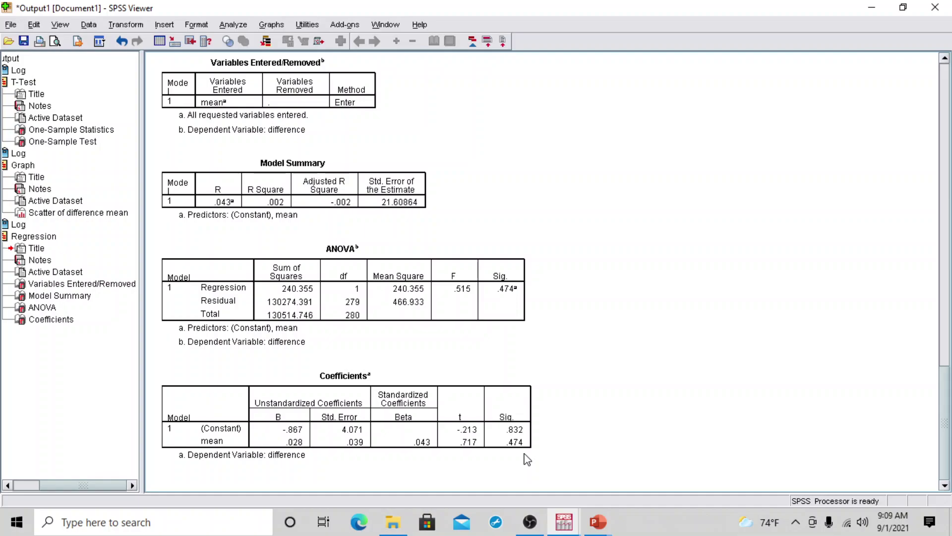
pyautogui.moveTo(945, 61); pyautogui.dragTo(945, 61)
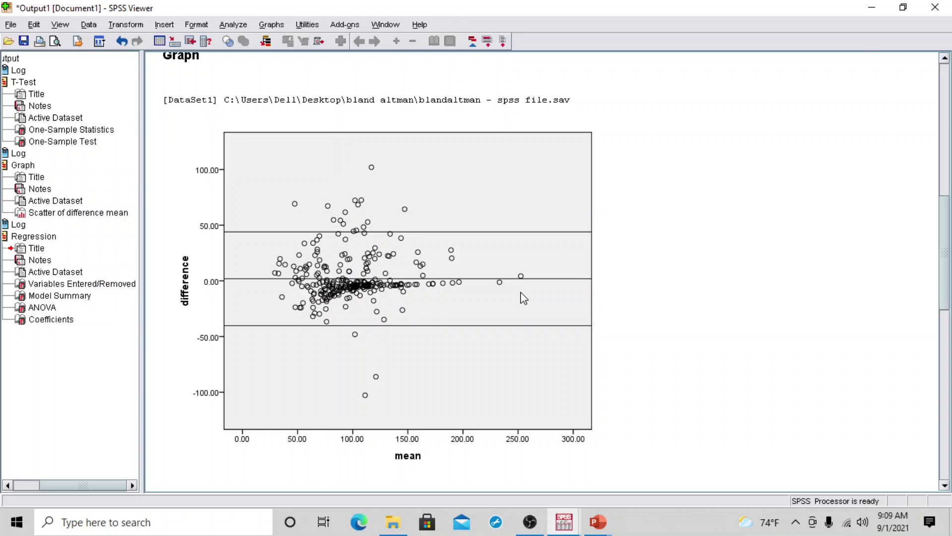
pyautogui.hotkey('alt', 'Tab')
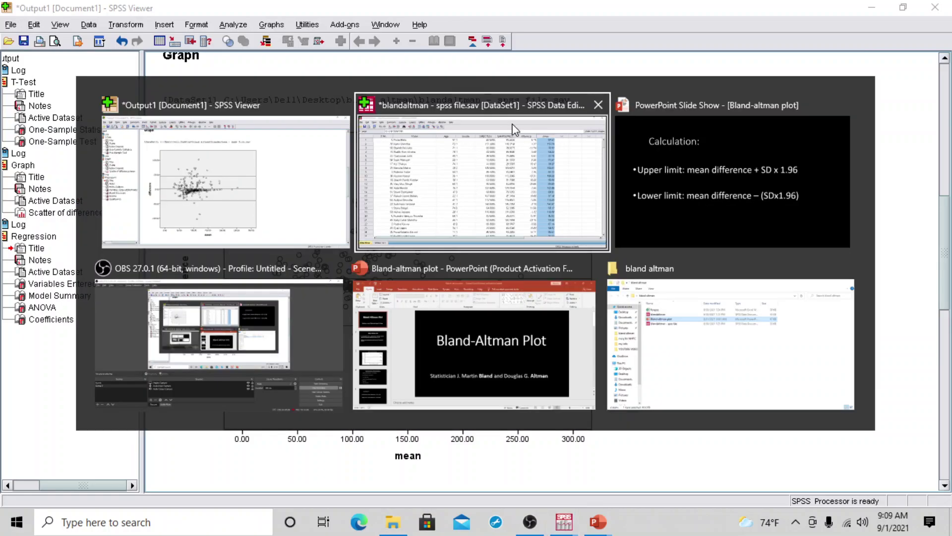